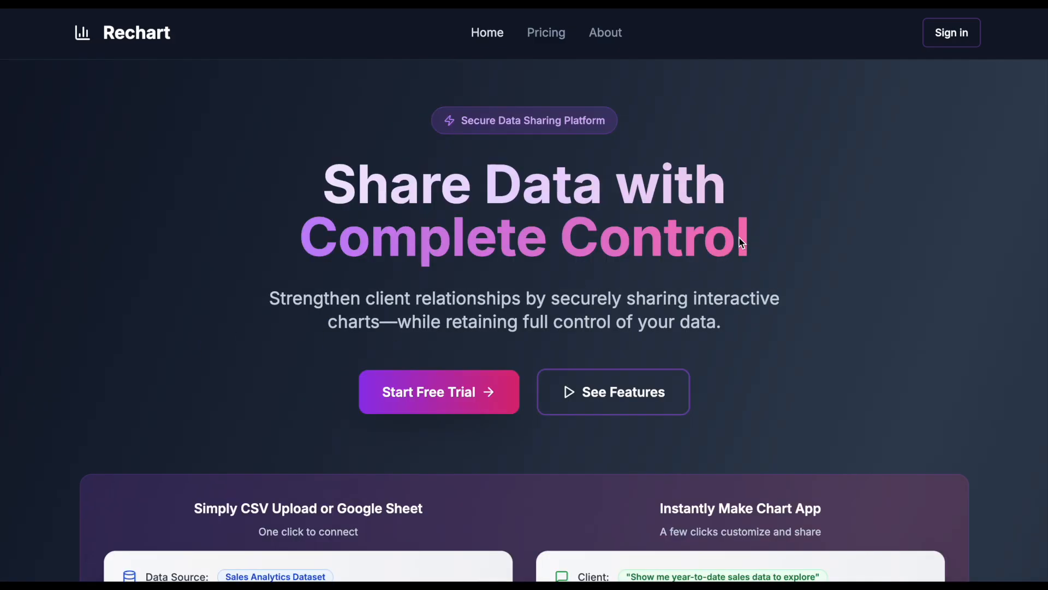
- Sign in to Rechart and open the data sources page
scroll(742, 224, down, 3)
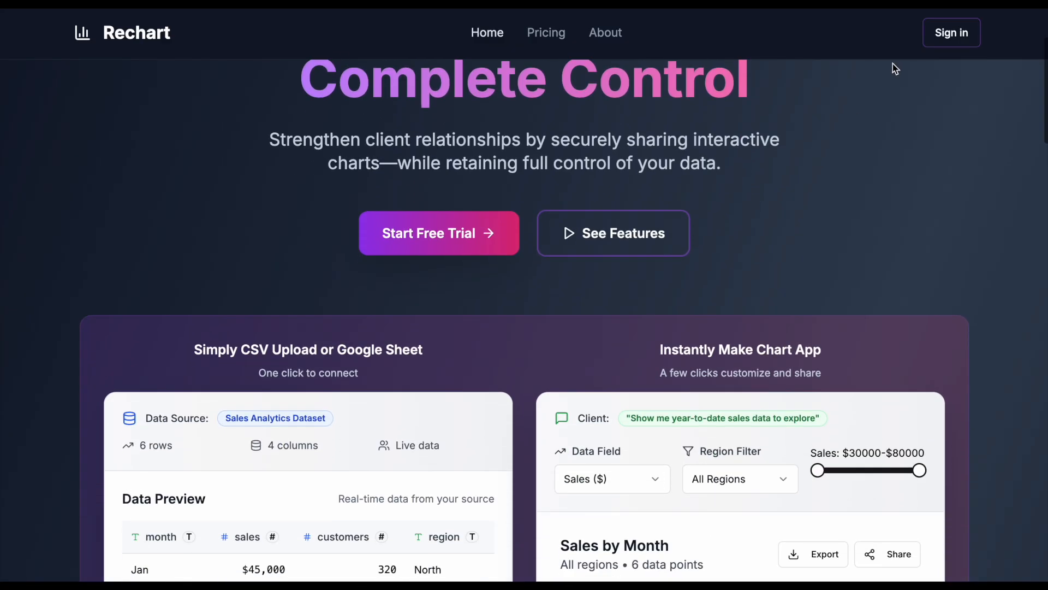
click(944, 33)
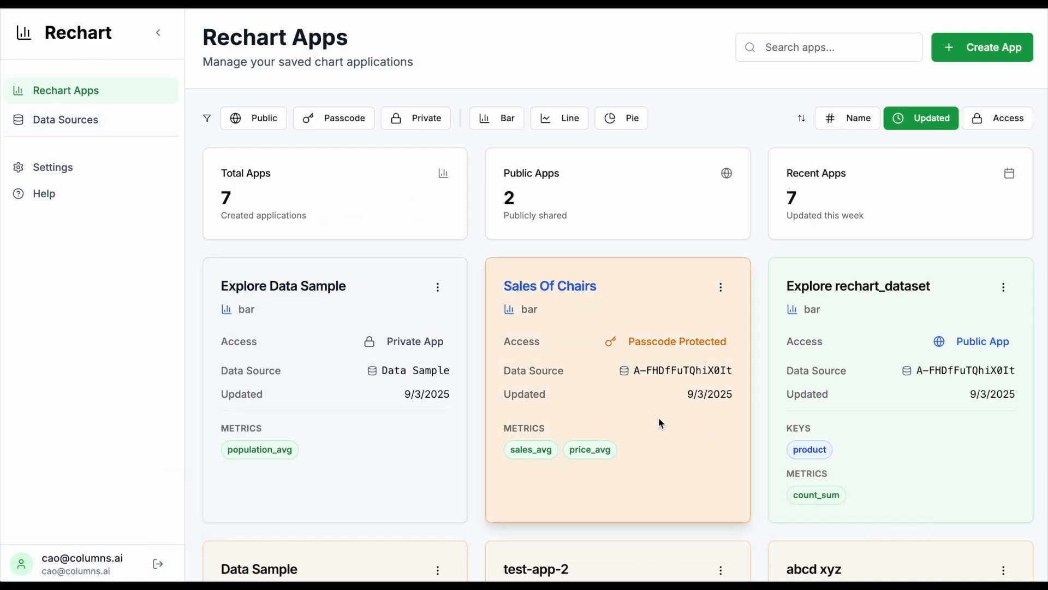
click(66, 124)
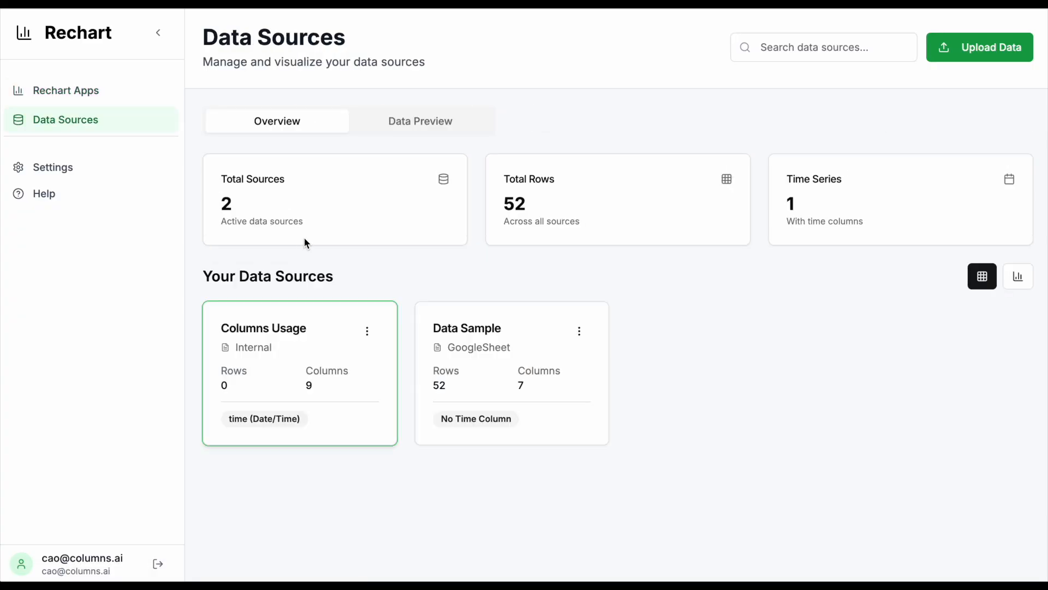
- Start a data upload and choose the rechart_dataset file from the computer
click(976, 53)
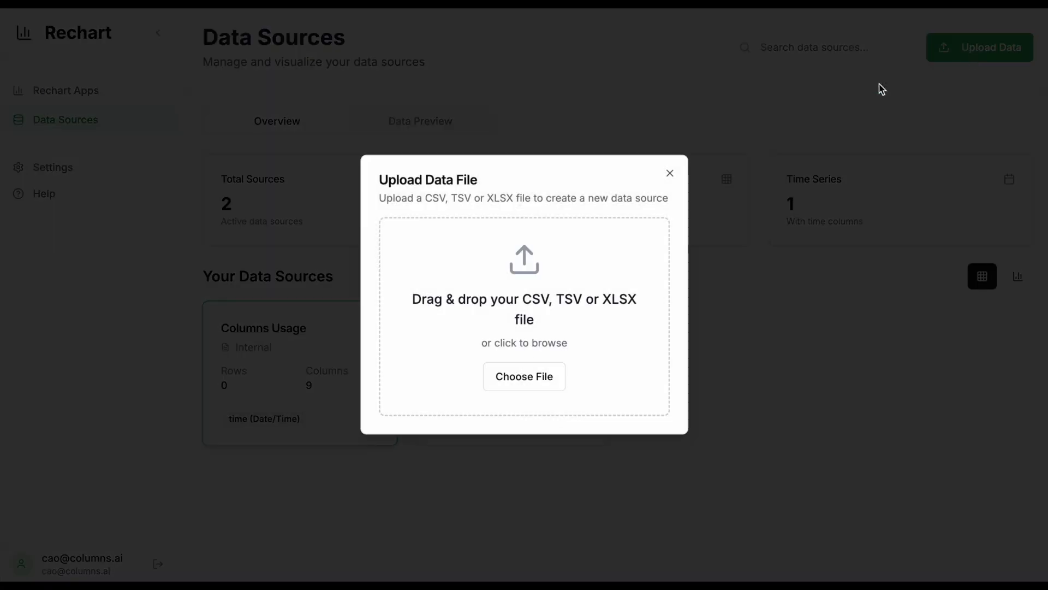
click(526, 382)
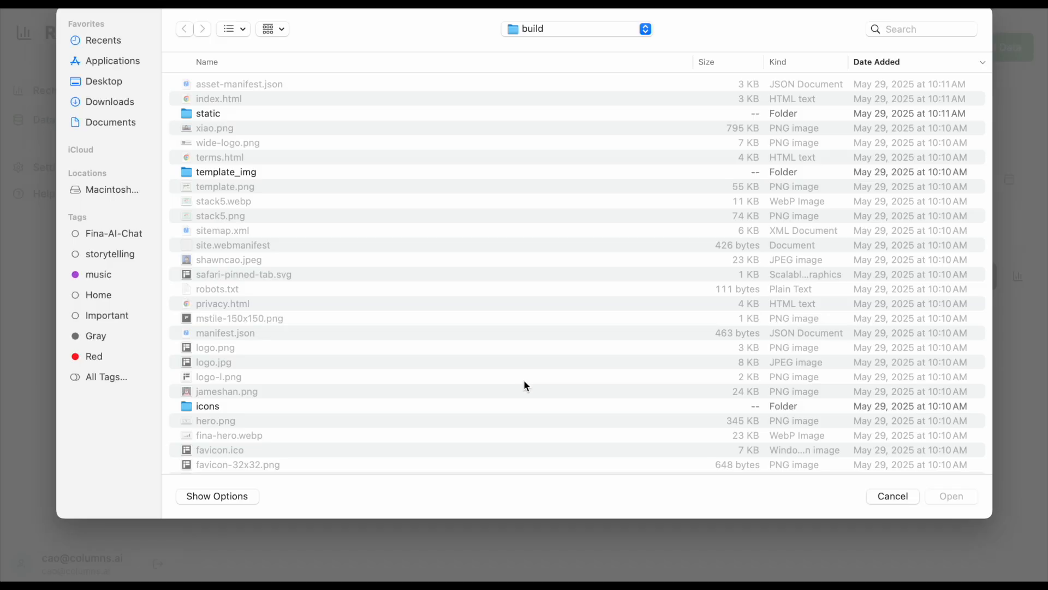
click(103, 77)
click(246, 126)
click(953, 497)
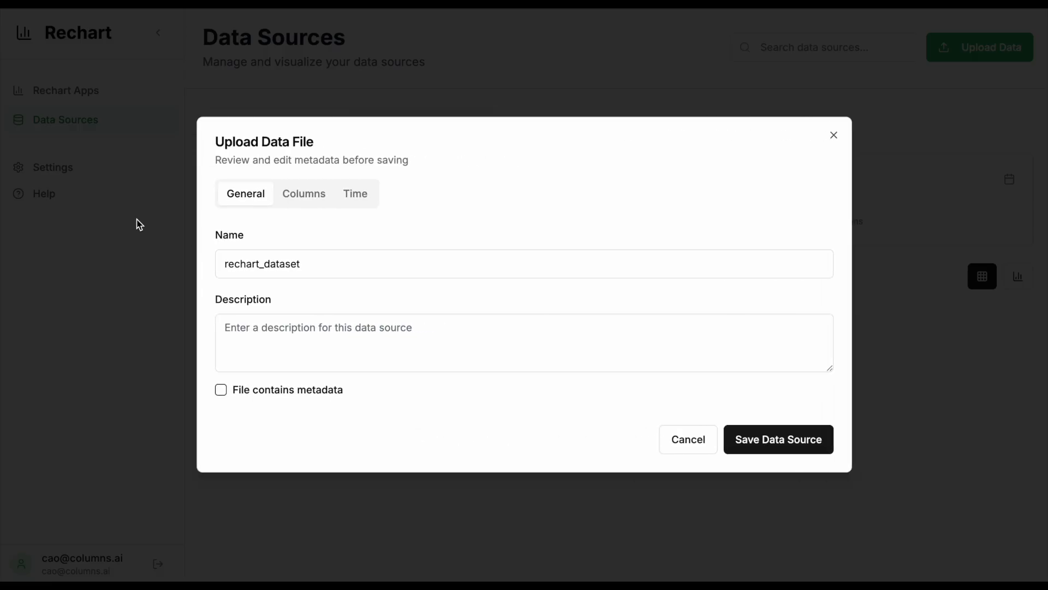
- Review the uploaded file's general, column type and time settings, then save it as a data source
click(284, 344)
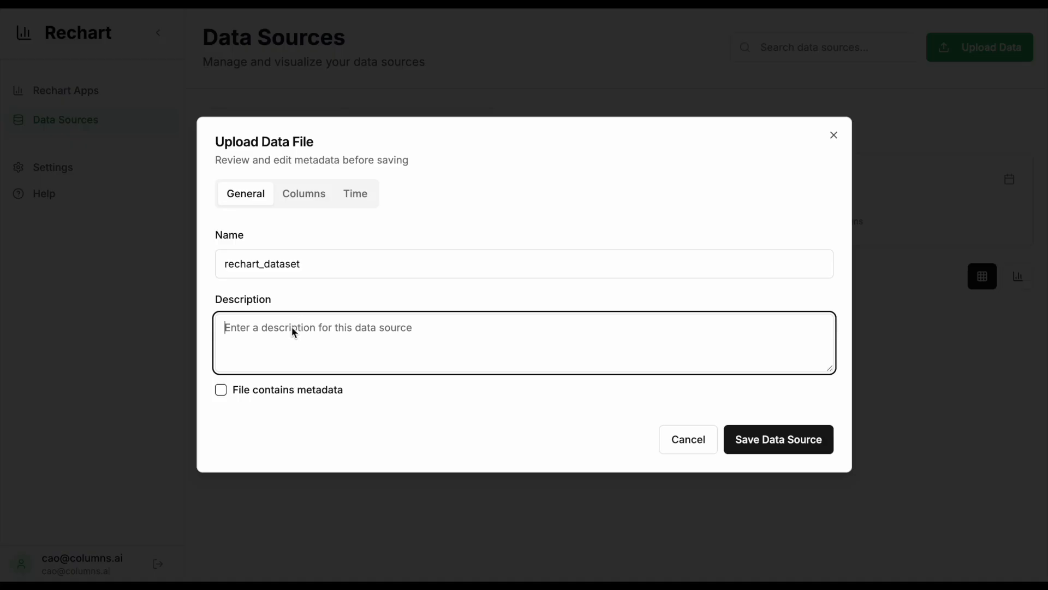
click(299, 195)
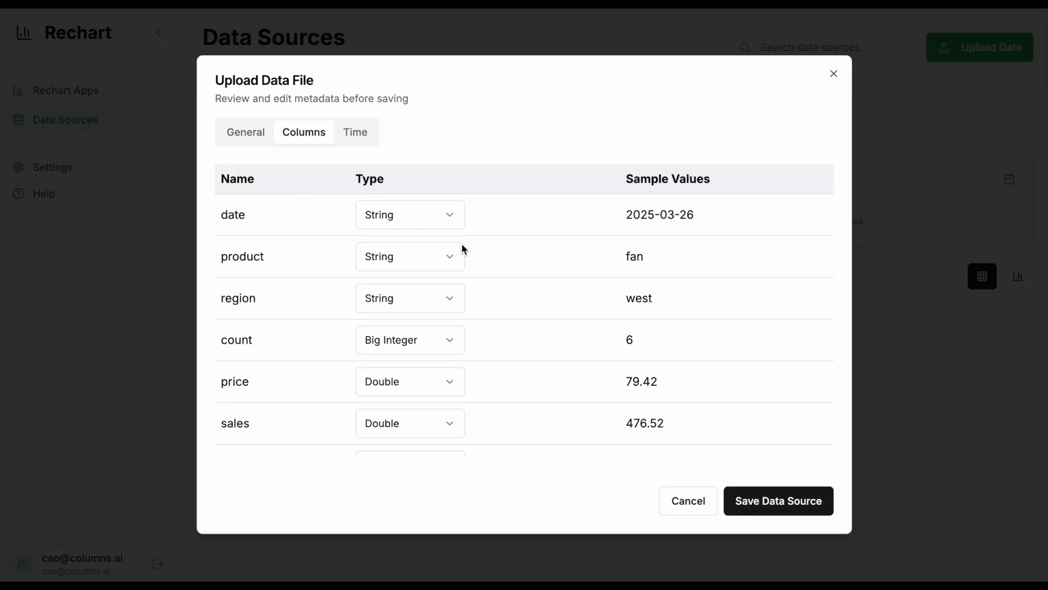
scroll(421, 352, down, 2)
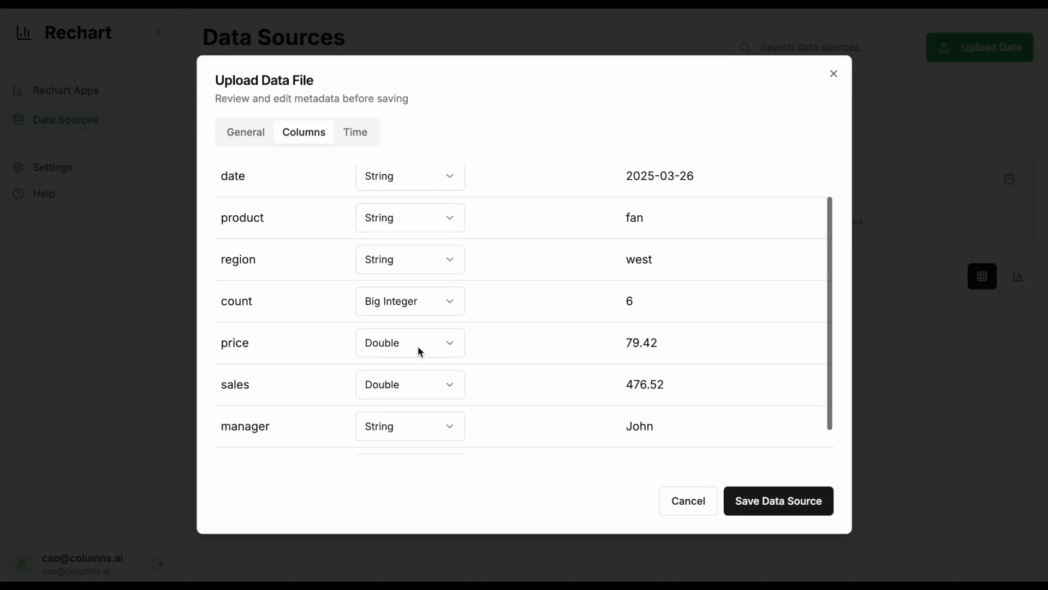
scroll(405, 352, up, 2)
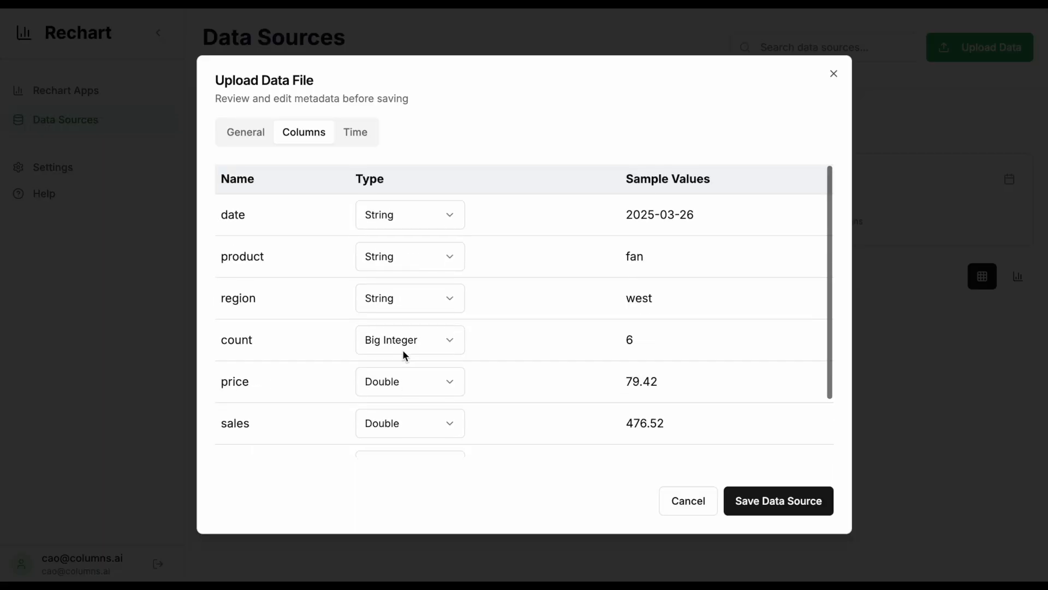
click(356, 136)
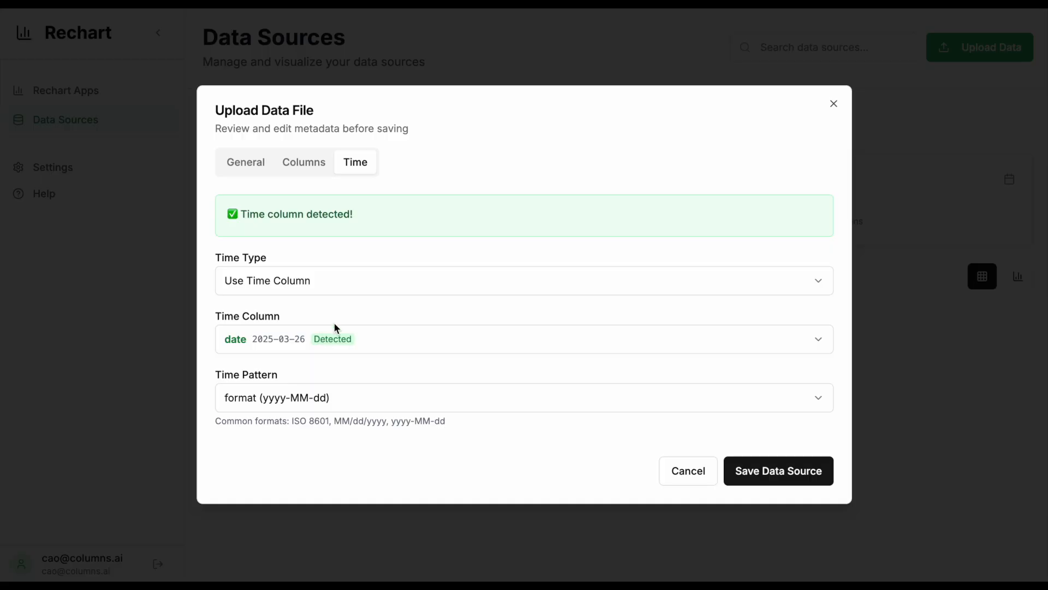
click(248, 163)
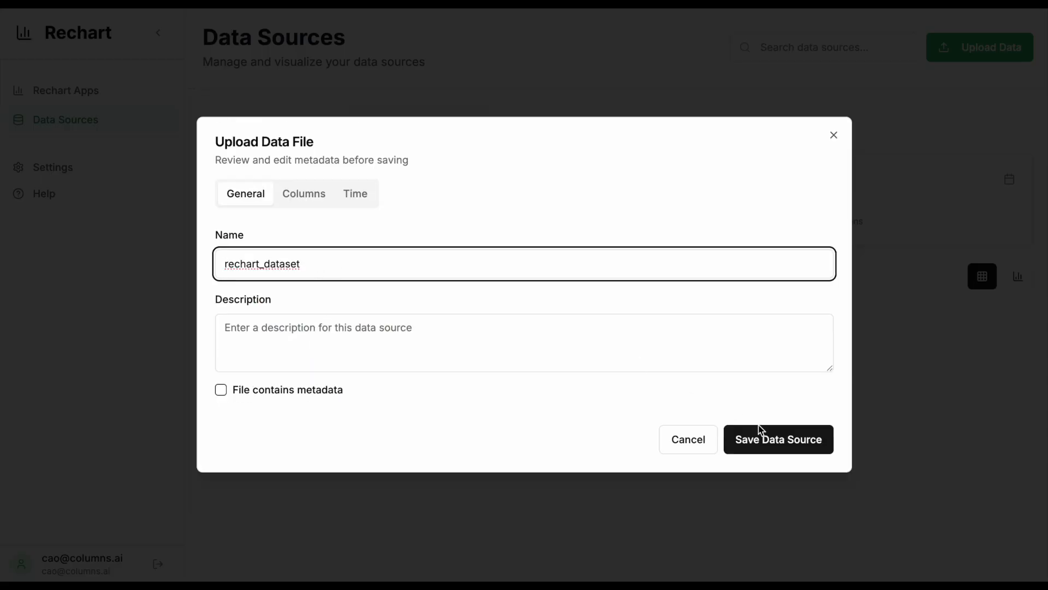
click(774, 444)
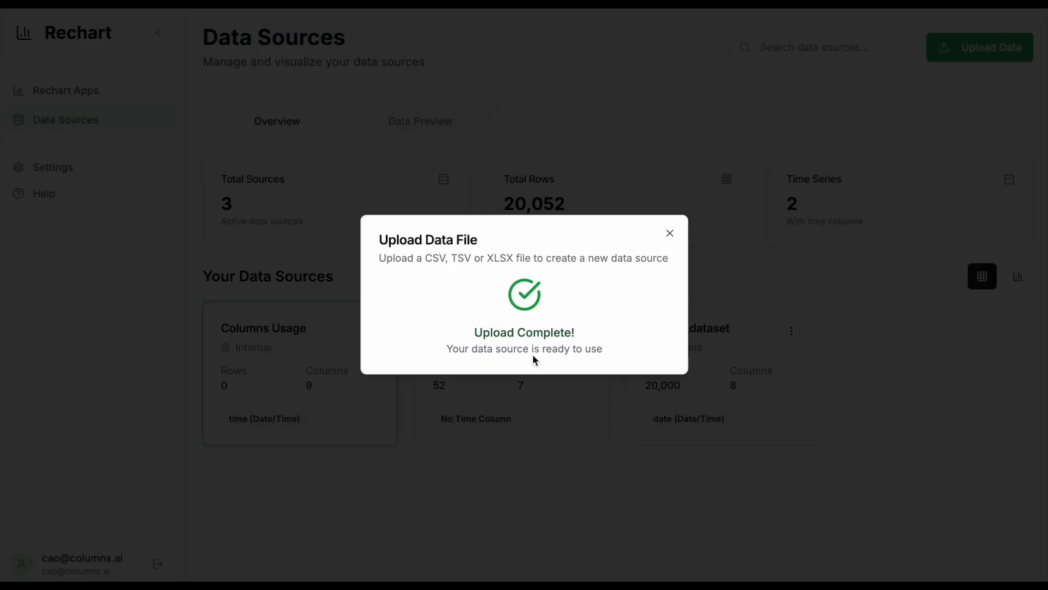
- Look through the preview rows of rechart_dataset and create a new app from it
click(304, 372)
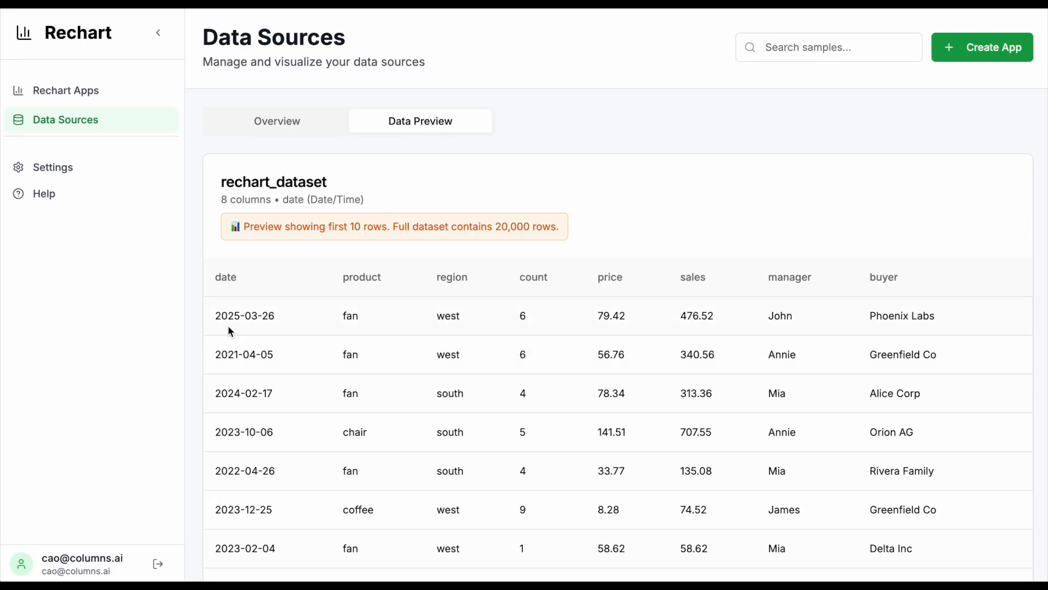
scroll(795, 380, down, 3)
scroll(780, 391, up, 3)
scroll(402, 356, down, 3)
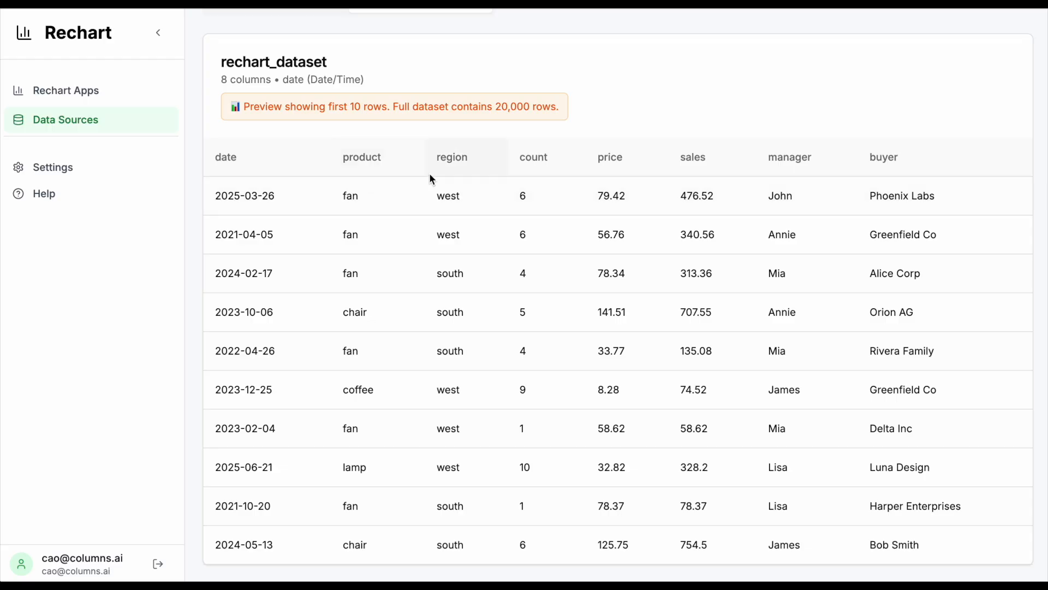
scroll(649, 175, up, 2)
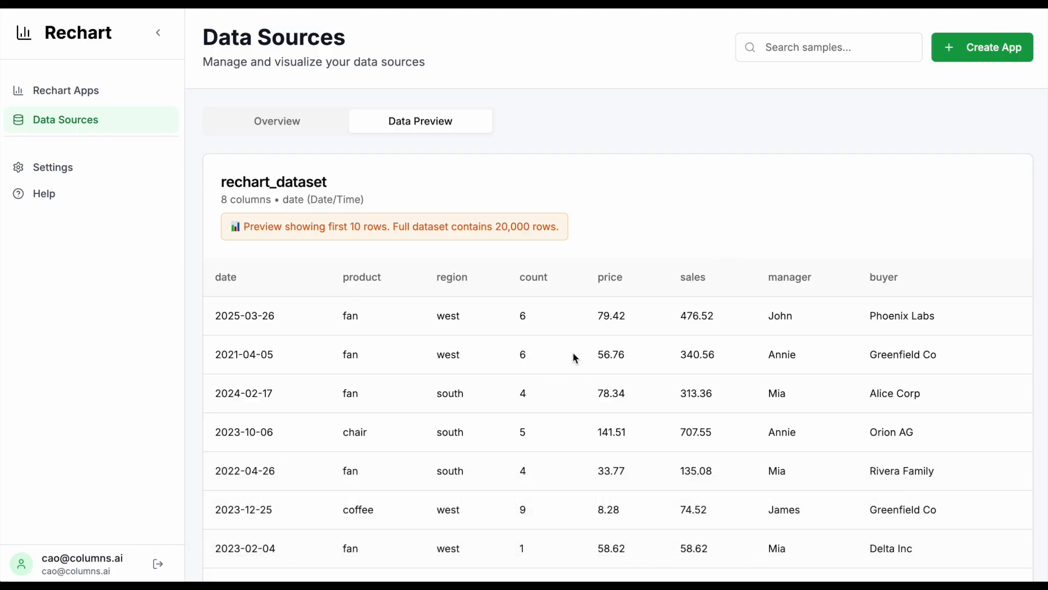
click(977, 51)
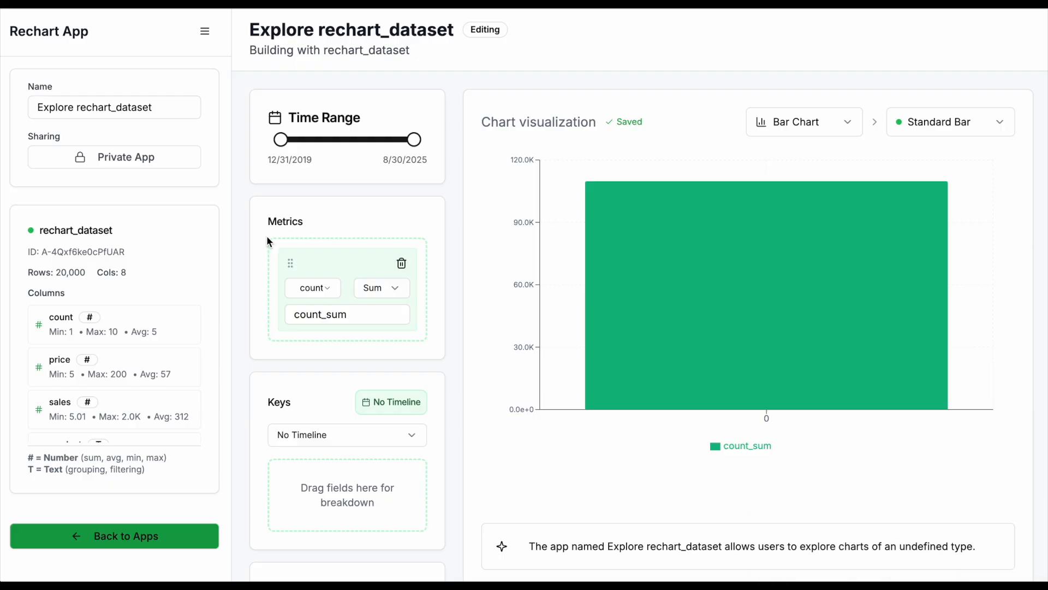
- Change the chart's metric field to sales, keeping Sum as the aggregation
click(319, 290)
click(321, 361)
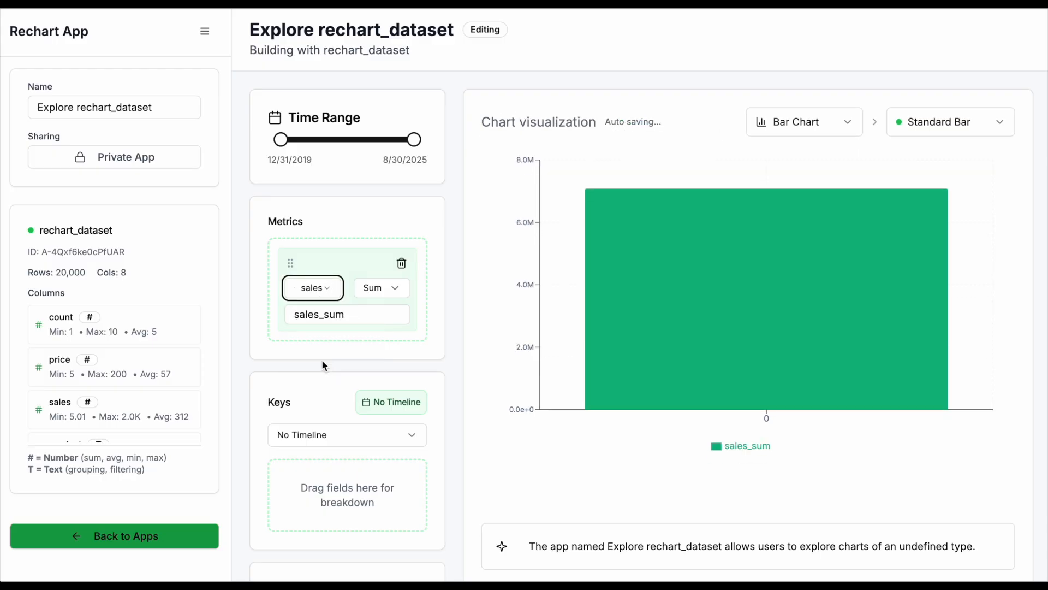
click(389, 290)
click(389, 290)
- Rename the sales metric as Total Sales
click(355, 316)
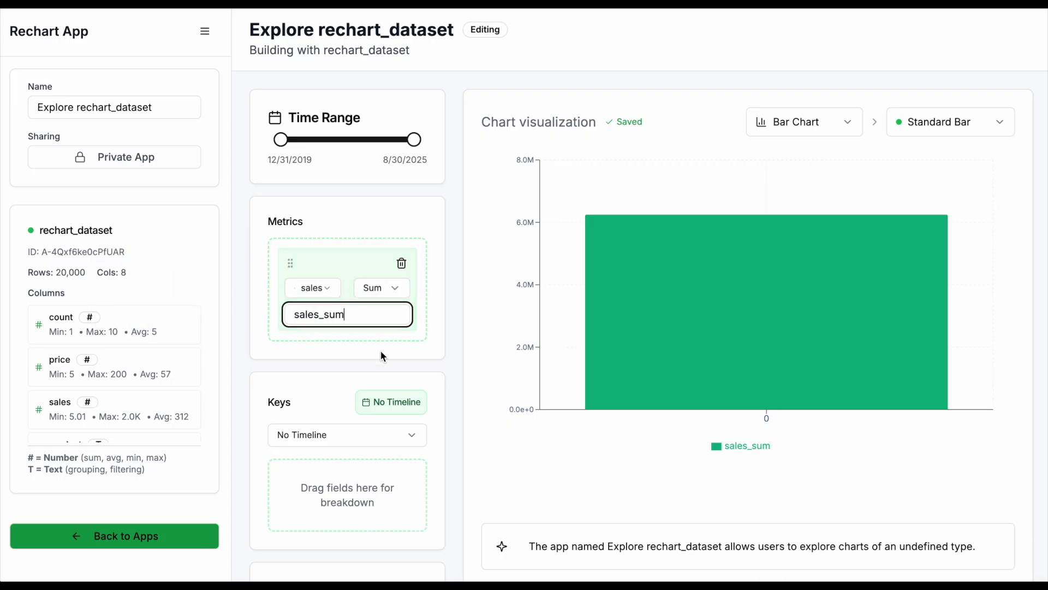
key(ctrl+a)
key(BackSpace)
text(Total Sales)
key(Tab)
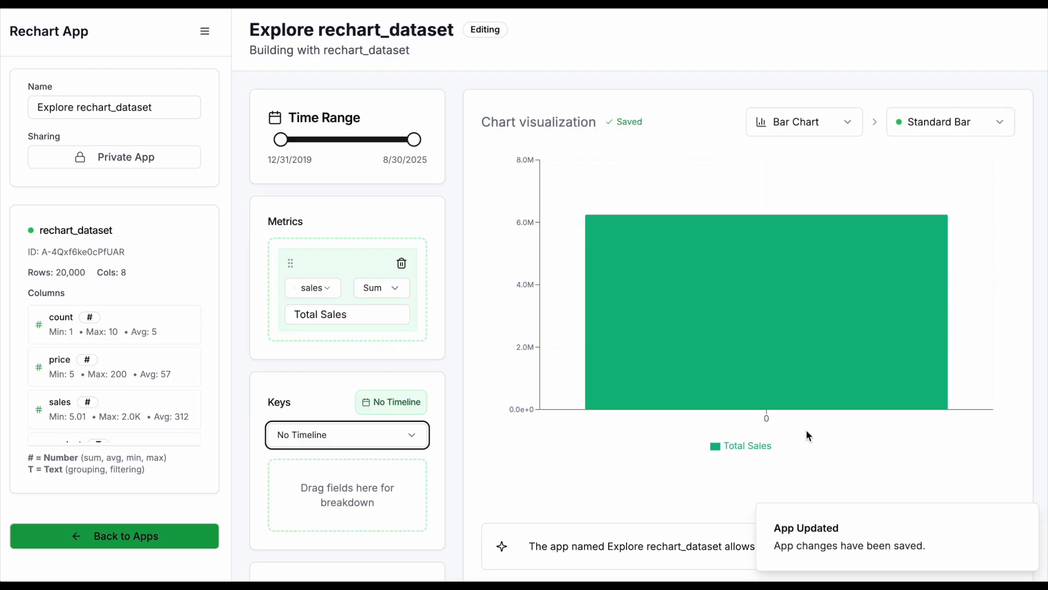
- Set the timeline under Keys to Month
scroll(358, 365, down, 1)
scroll(359, 365, down, 1)
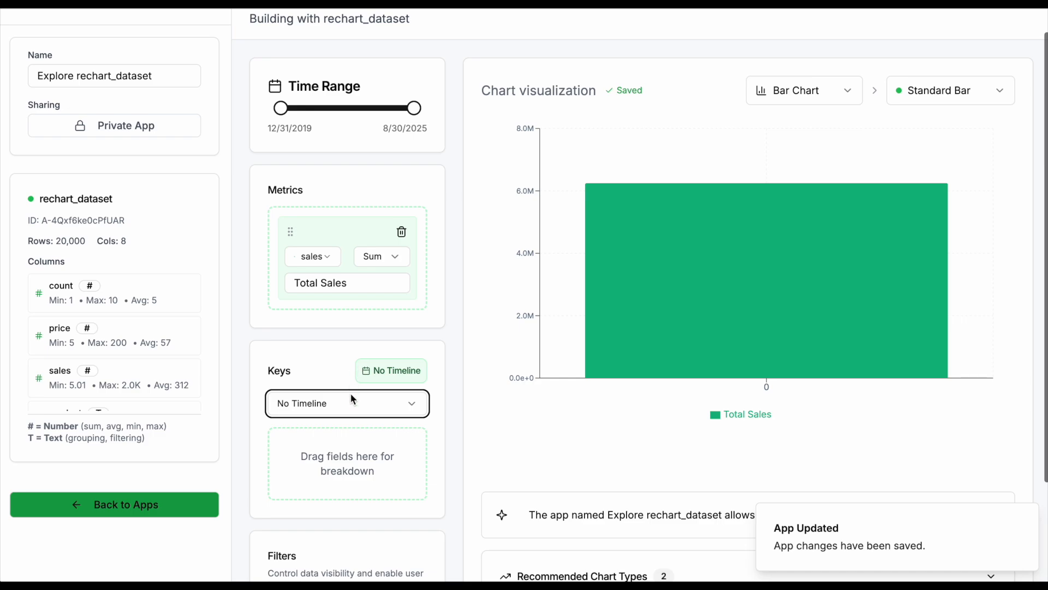
click(346, 397)
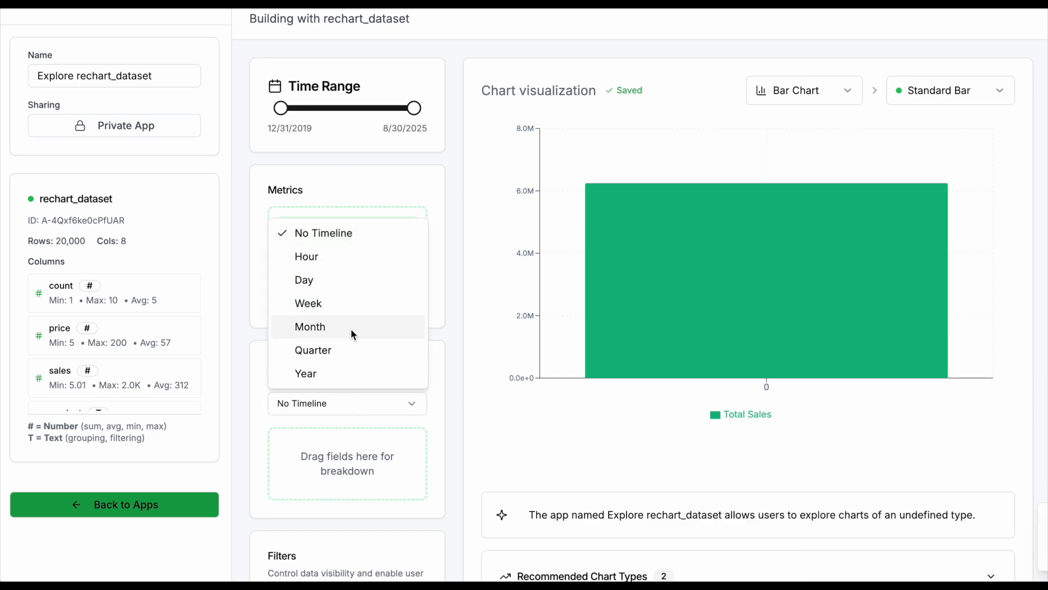
click(350, 327)
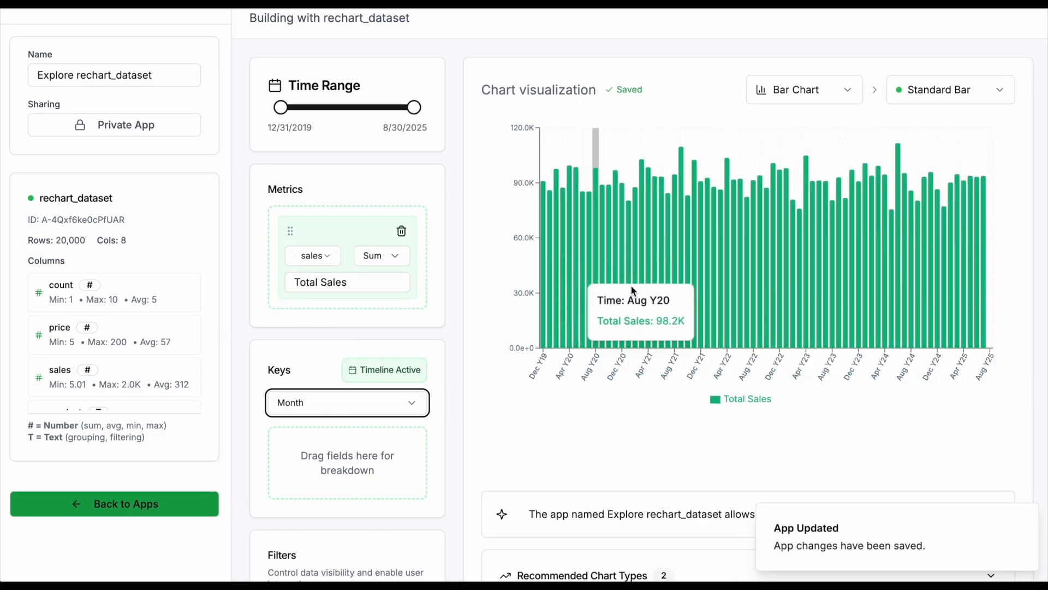
- Add a filter on the product column and set it to equal chair
scroll(490, 303, down, 2)
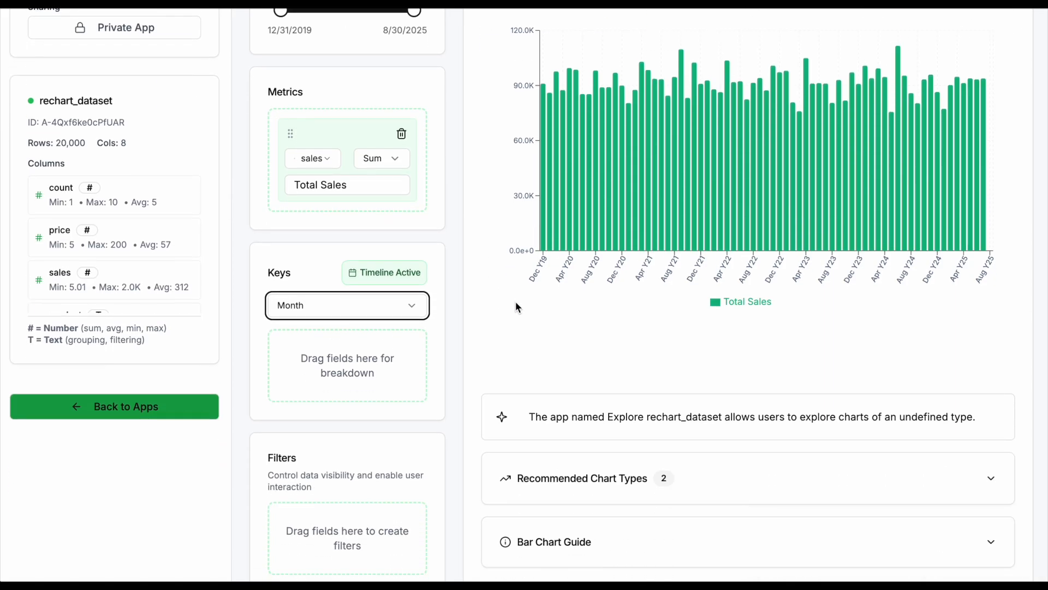
scroll(104, 252, down, 2)
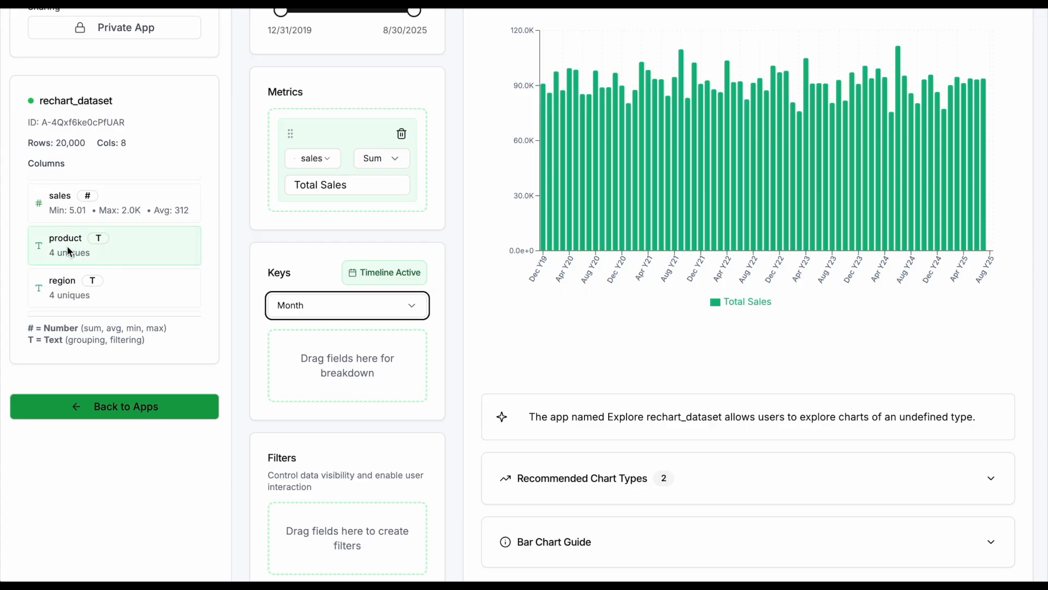
drag(72, 252, 299, 528)
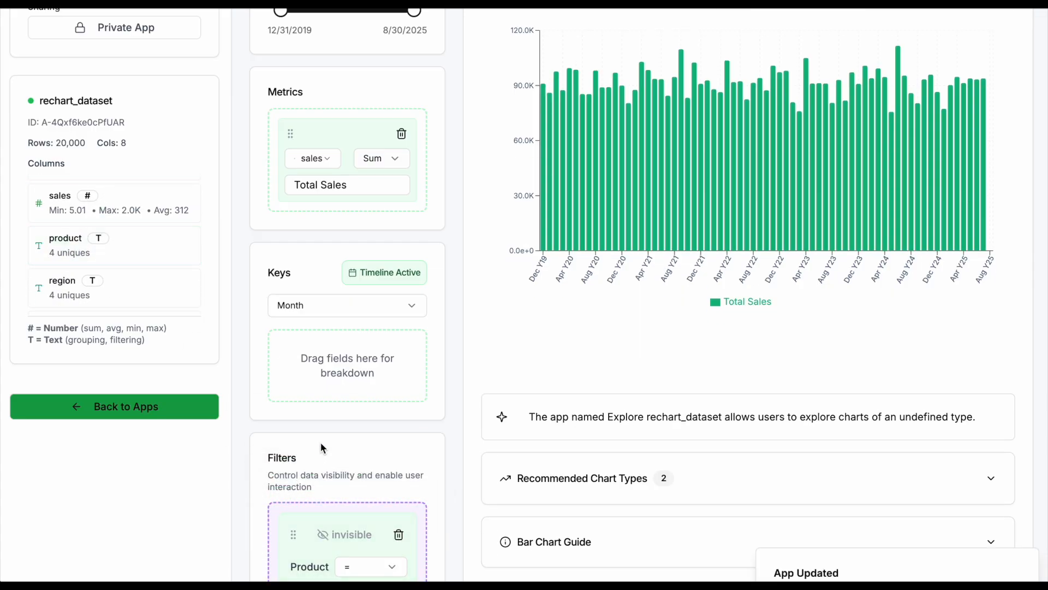
scroll(355, 496, down, 1)
click(349, 517)
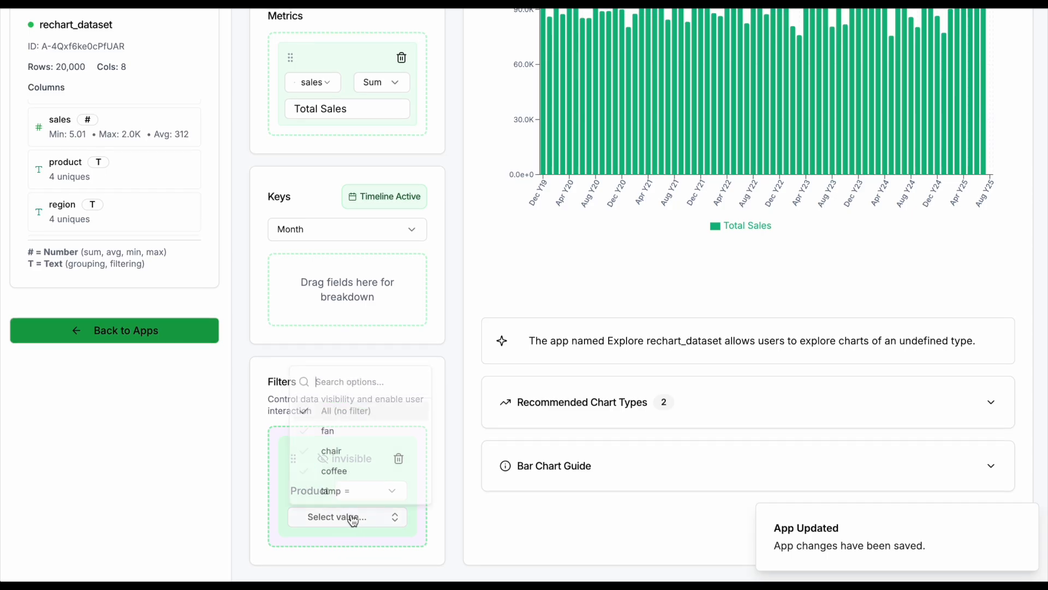
click(349, 449)
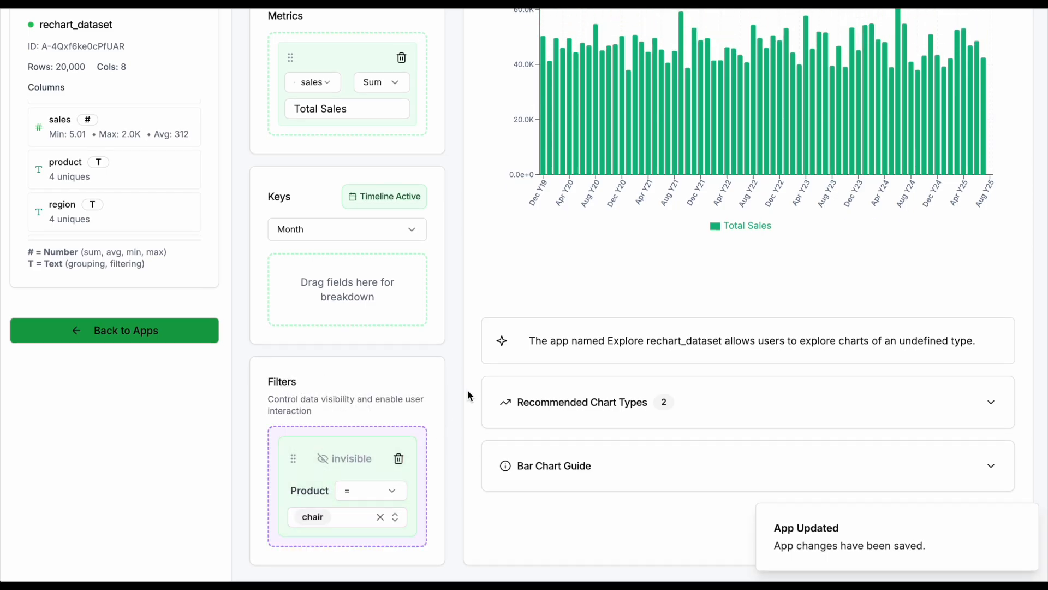
- Add a second filter on the region column and make it visible to viewers
scroll(610, 211, up, 1)
scroll(264, 314, down, 1)
scroll(262, 322, down, 1)
drag(94, 218, 339, 500)
scroll(349, 464, down, 1)
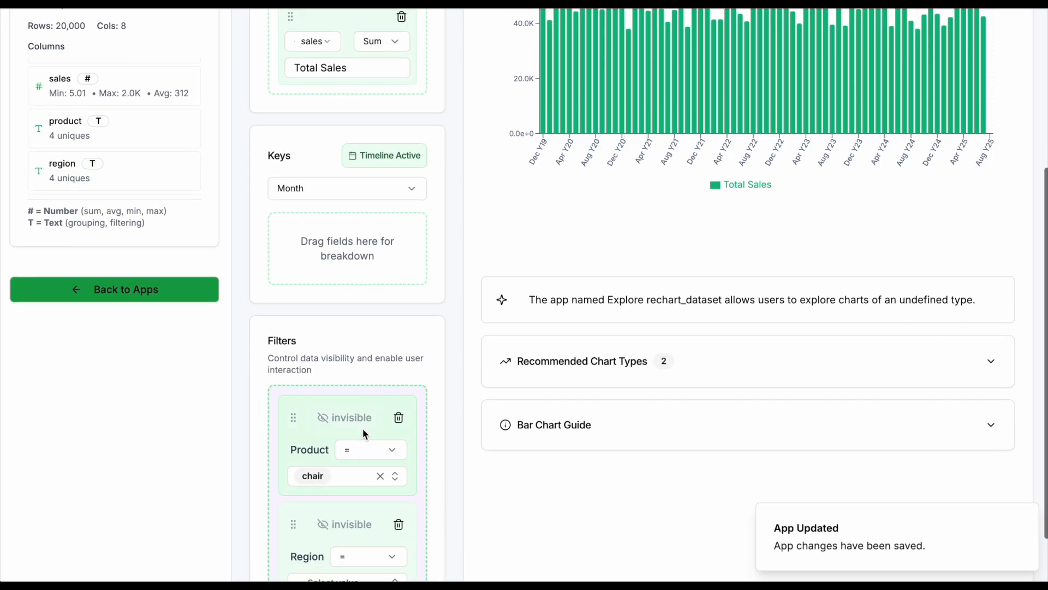
scroll(363, 428, down, 1)
click(346, 459)
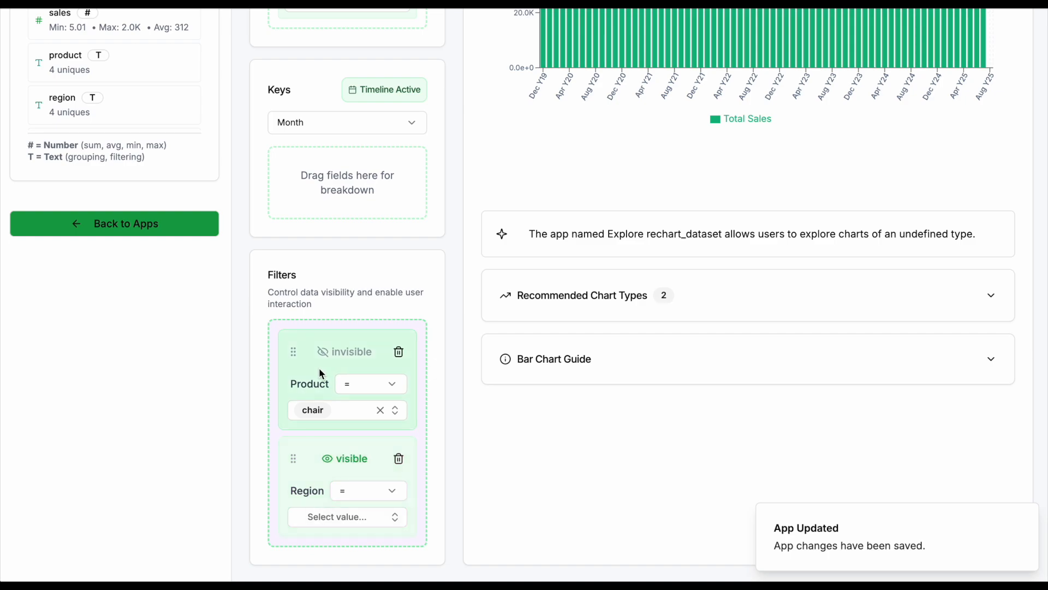
- Generate an AI description of the app below the chart and check its text
scroll(322, 368, up, 2)
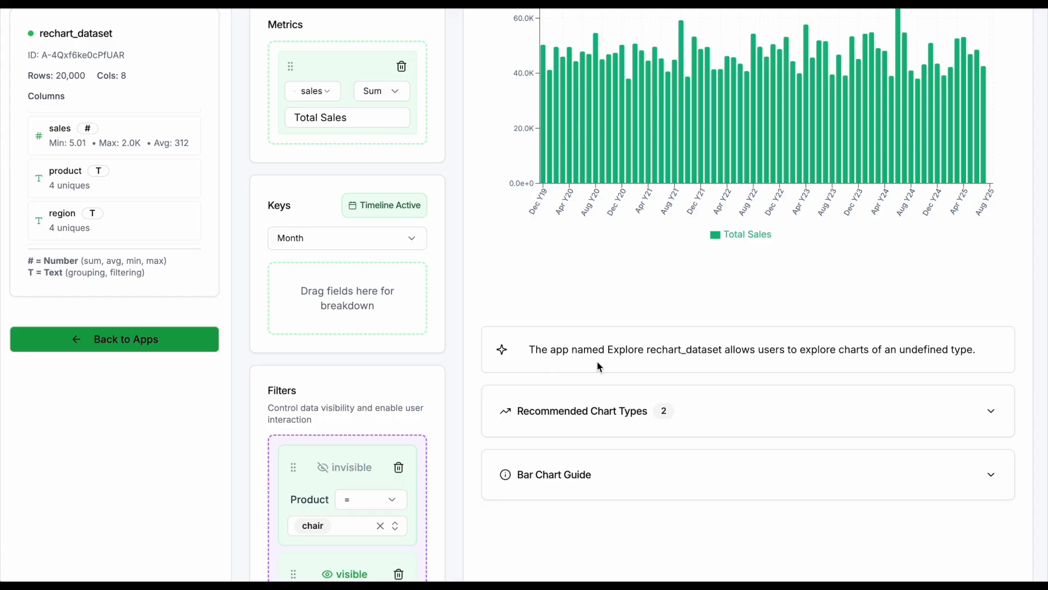
click(500, 353)
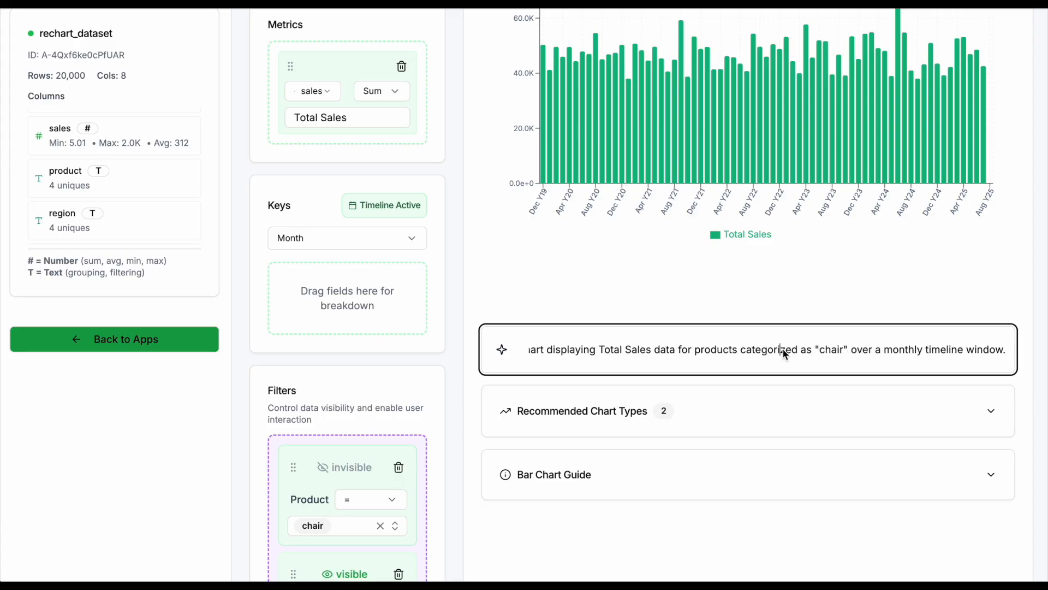
click(650, 349)
click(611, 352)
drag(677, 353, 482, 352)
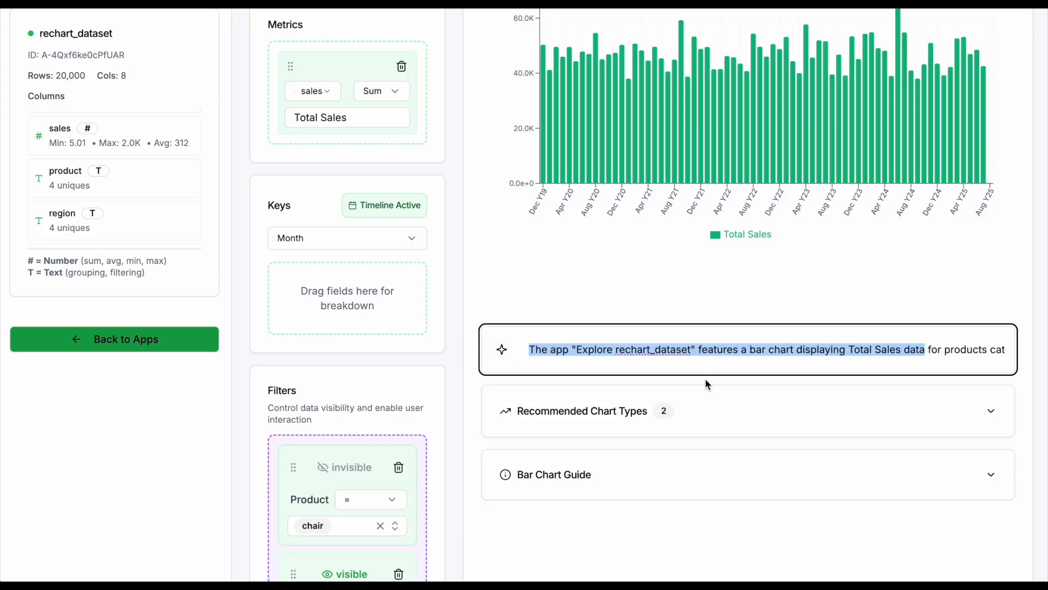
click(697, 354)
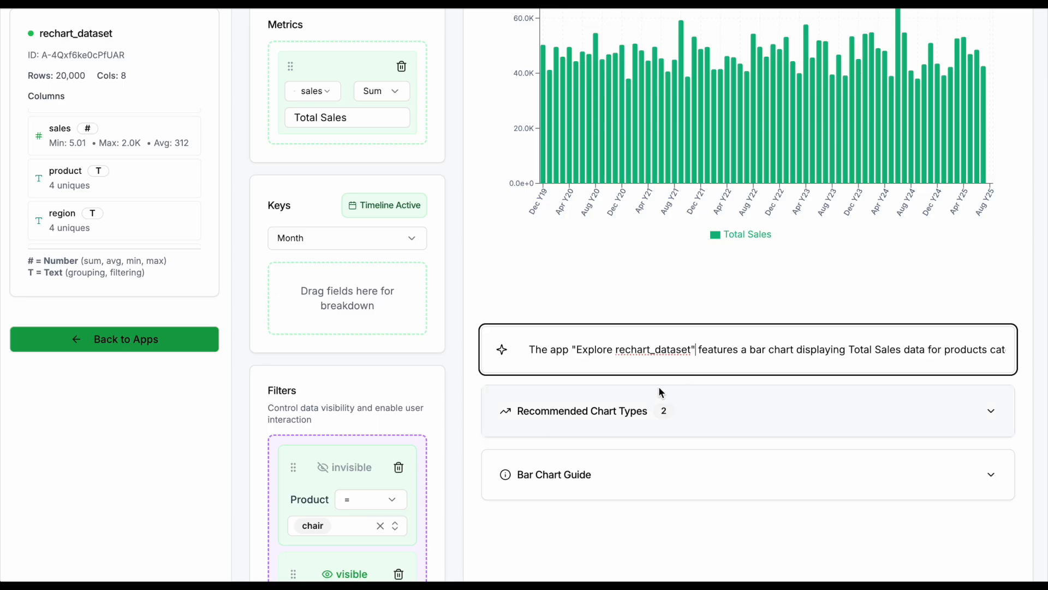
scroll(656, 390, up, 1)
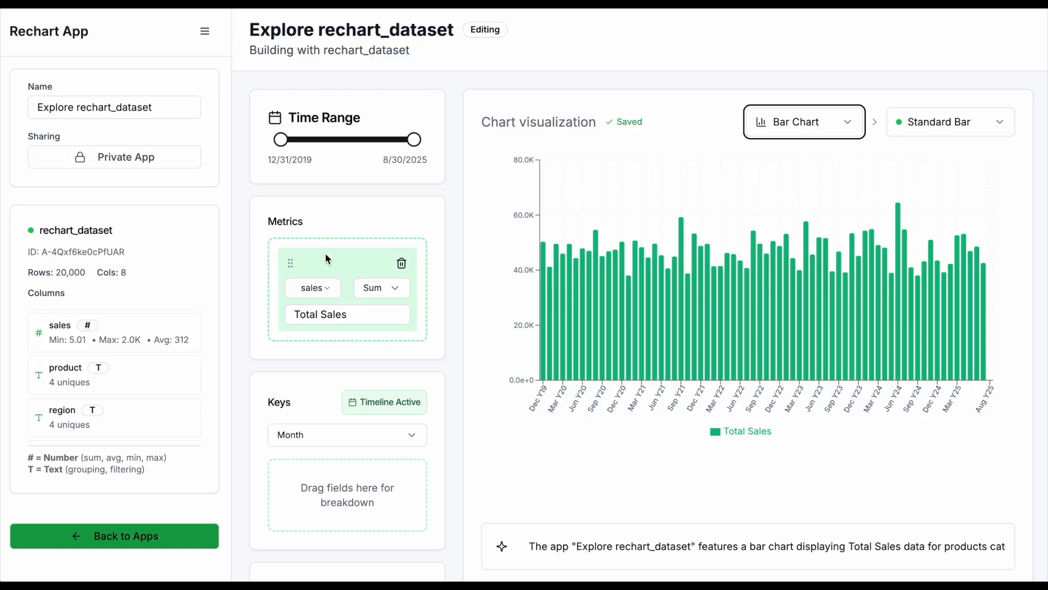
- Set the app's sharing access level to Passcode Protected and enter a passcode for viewers
click(147, 161)
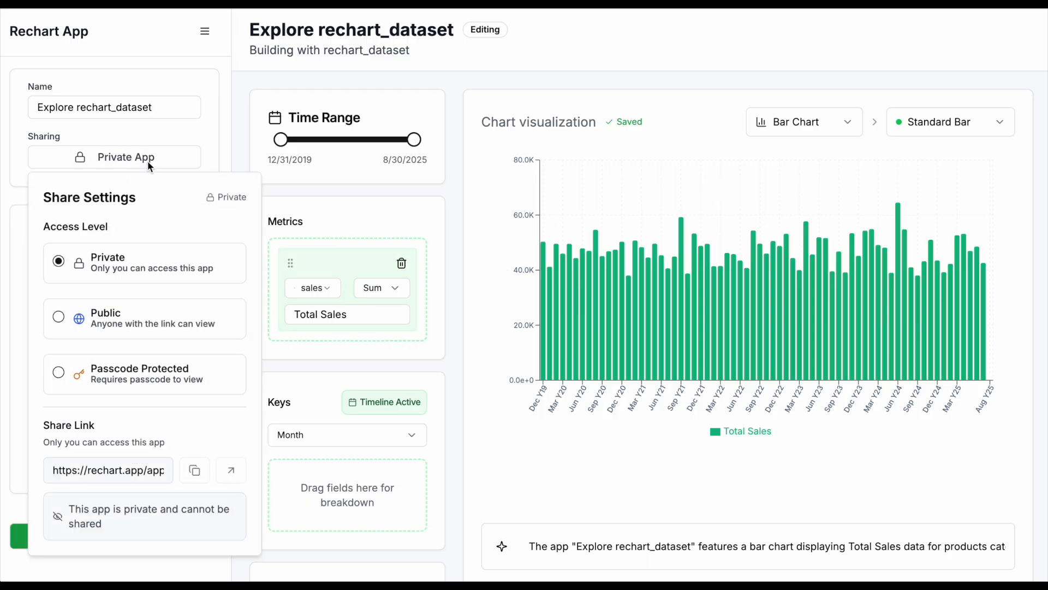
click(144, 327)
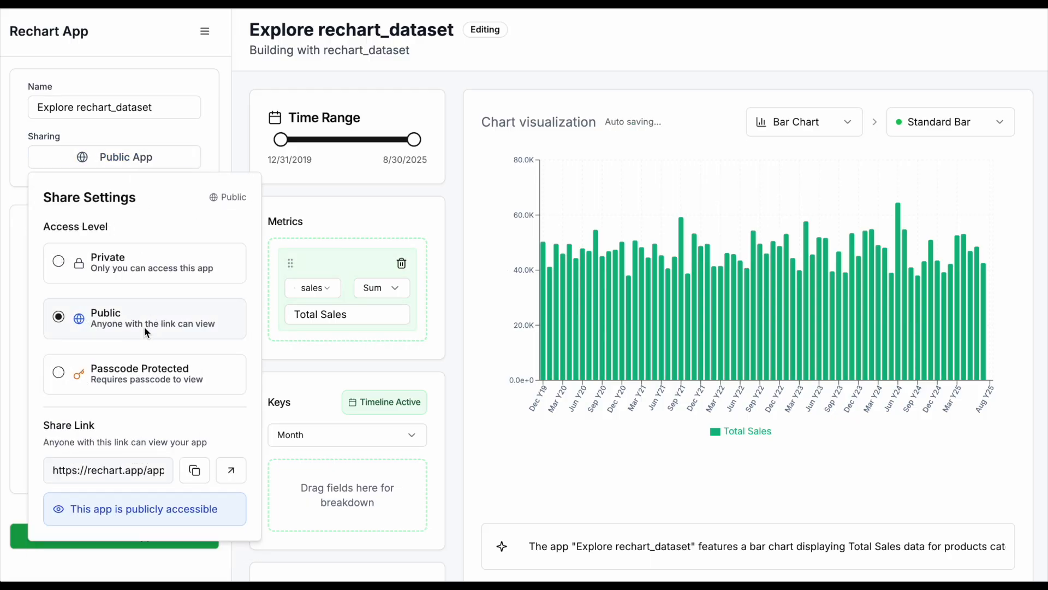
click(128, 384)
click(149, 431)
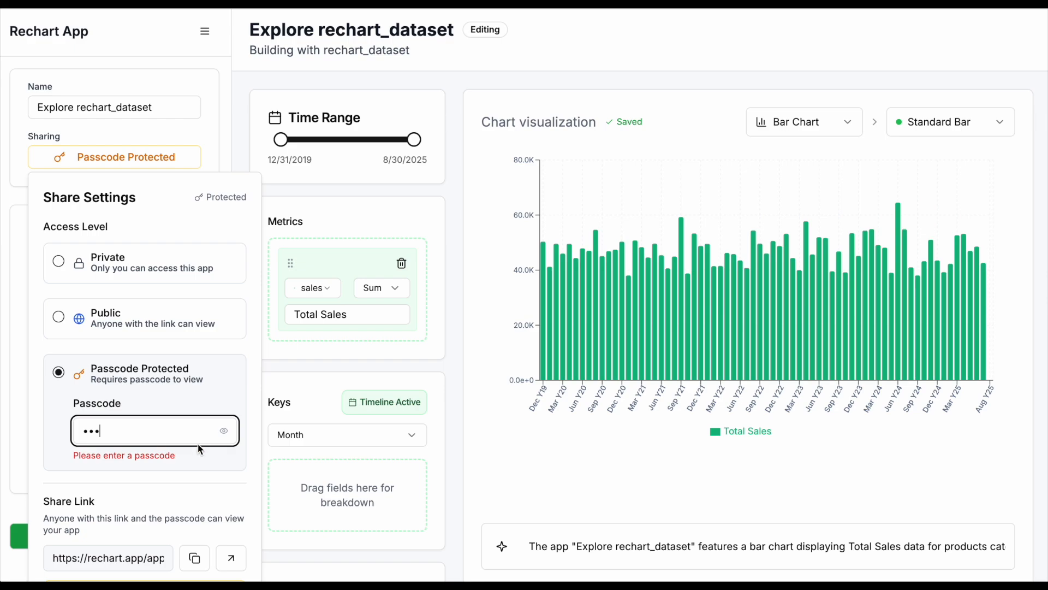
click(223, 431)
click(223, 431)
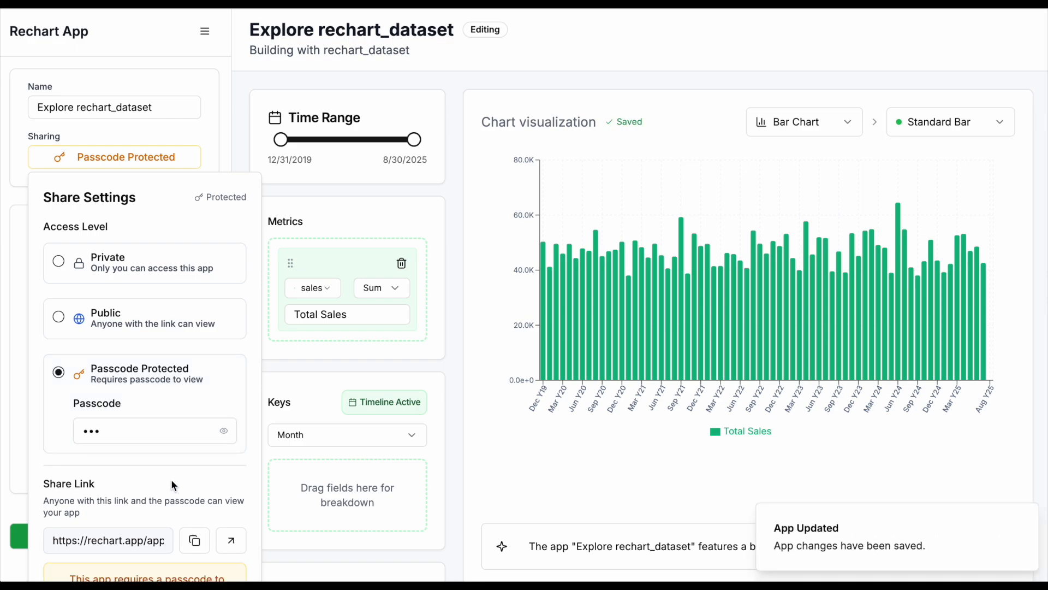
- Copy the app's share link and open the protected app from it by entering its passcode
click(195, 543)
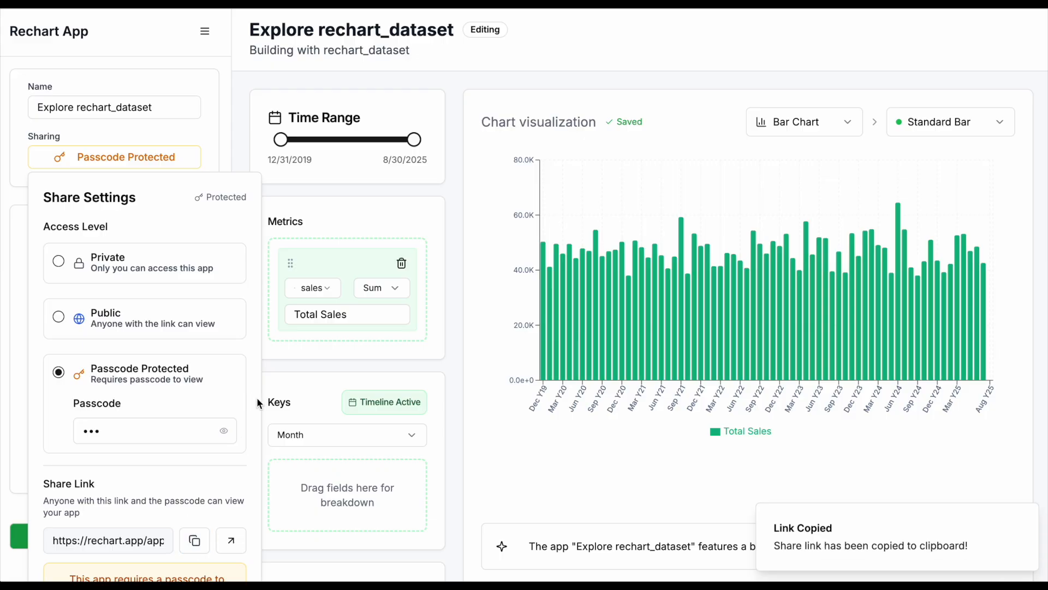
click(296, 216)
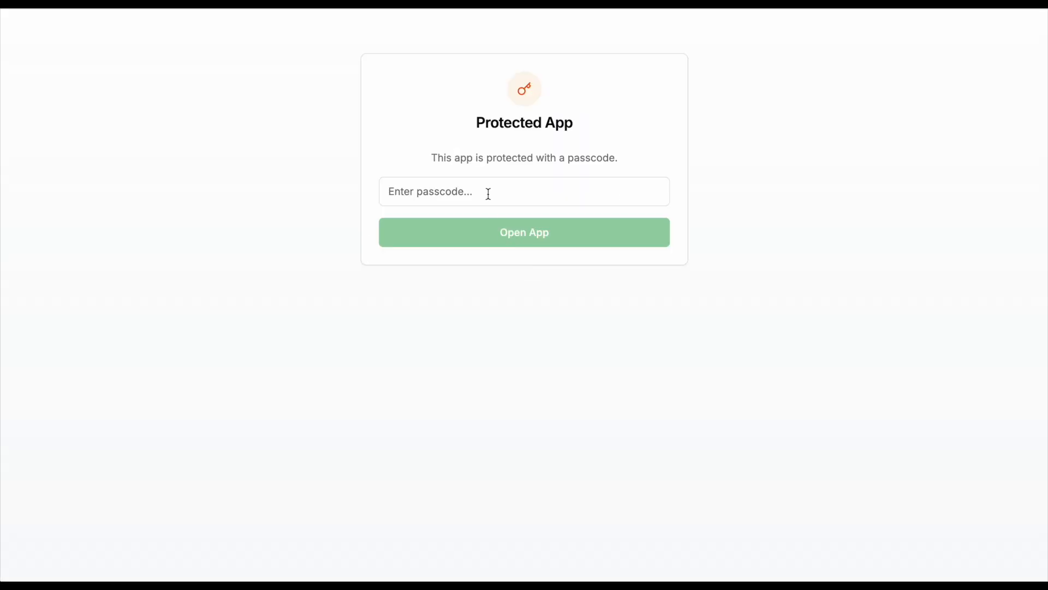
click(488, 194)
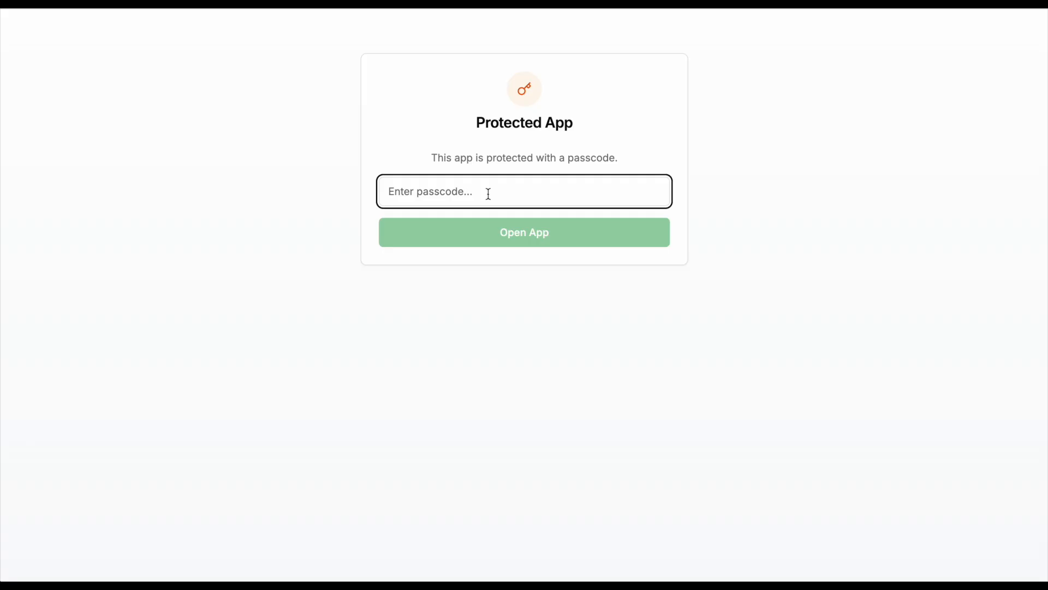
text(•)
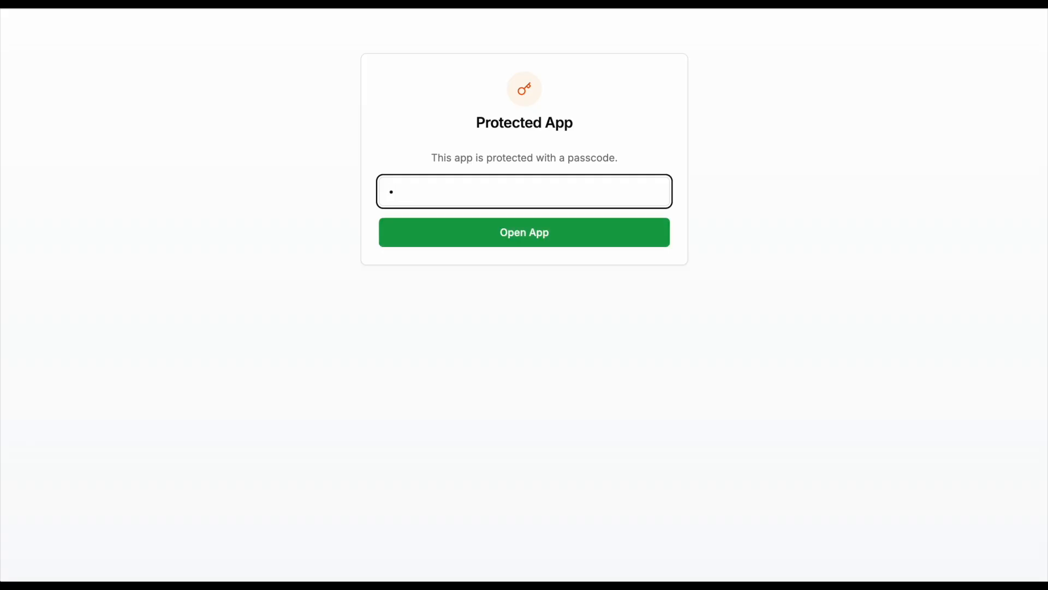
text(••)
key(Return)
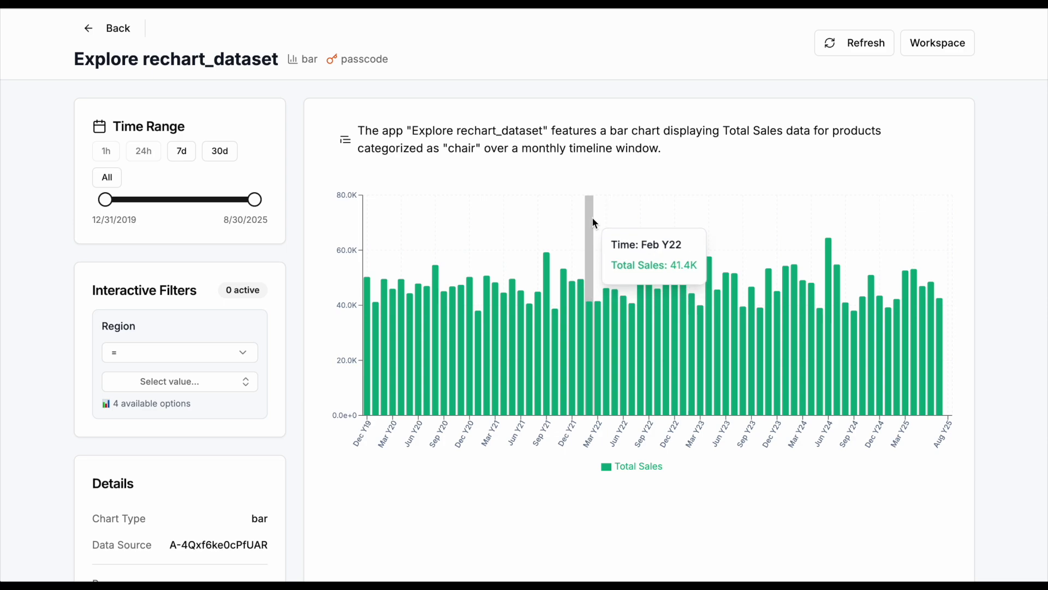
- Narrow the shared app's time range so that it starts at 7/9/2022
drag(255, 203, 297, 204)
drag(105, 199, 173, 206)
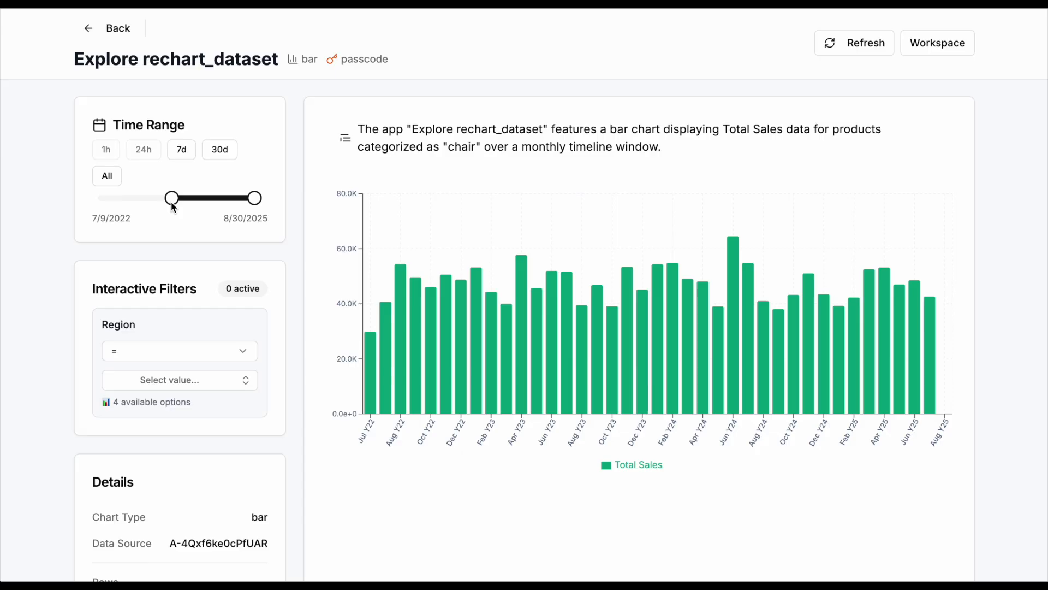
- Filter the shared chart to the west region, keeping the = operator
scroll(182, 241, down, 2)
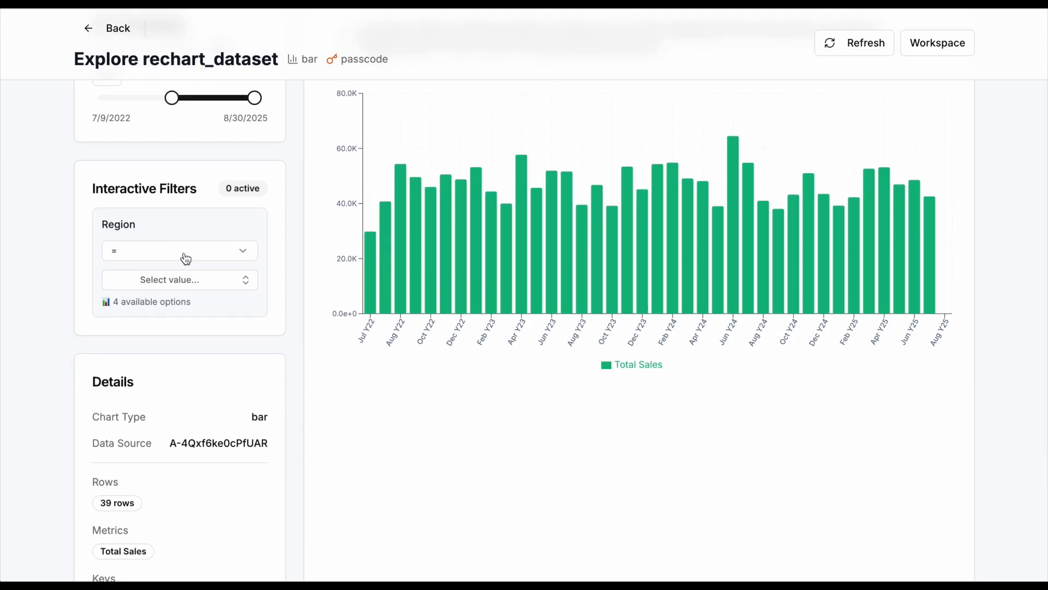
click(186, 254)
click(185, 253)
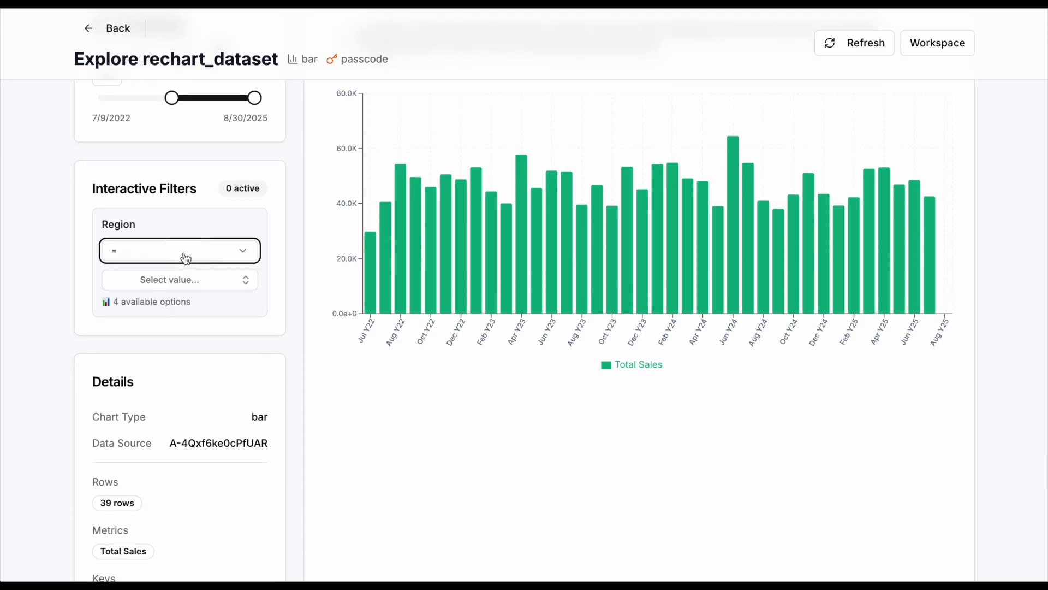
click(178, 285)
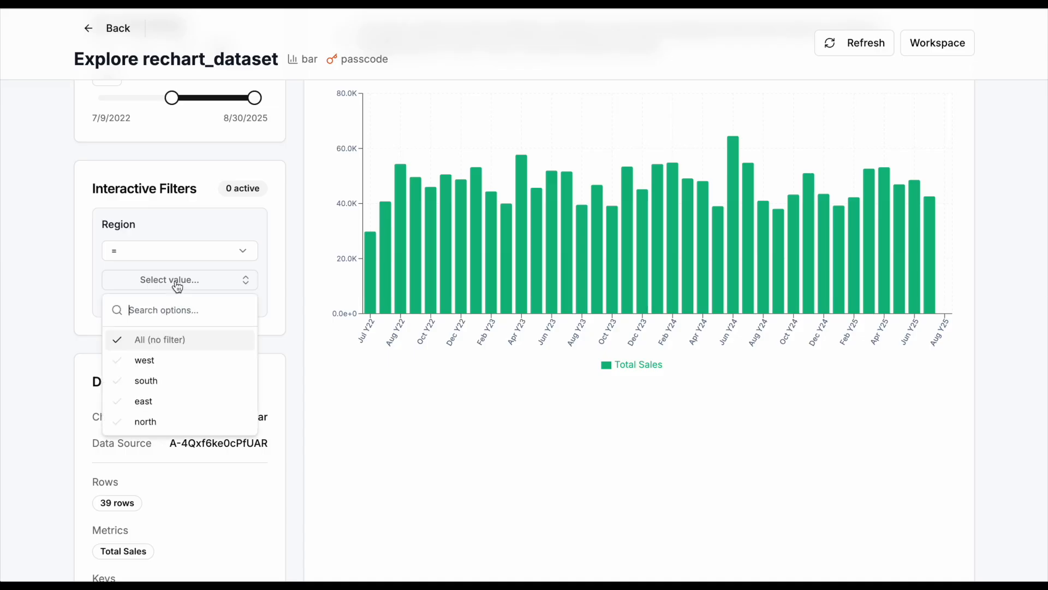
click(152, 361)
scroll(149, 360, up, 2)
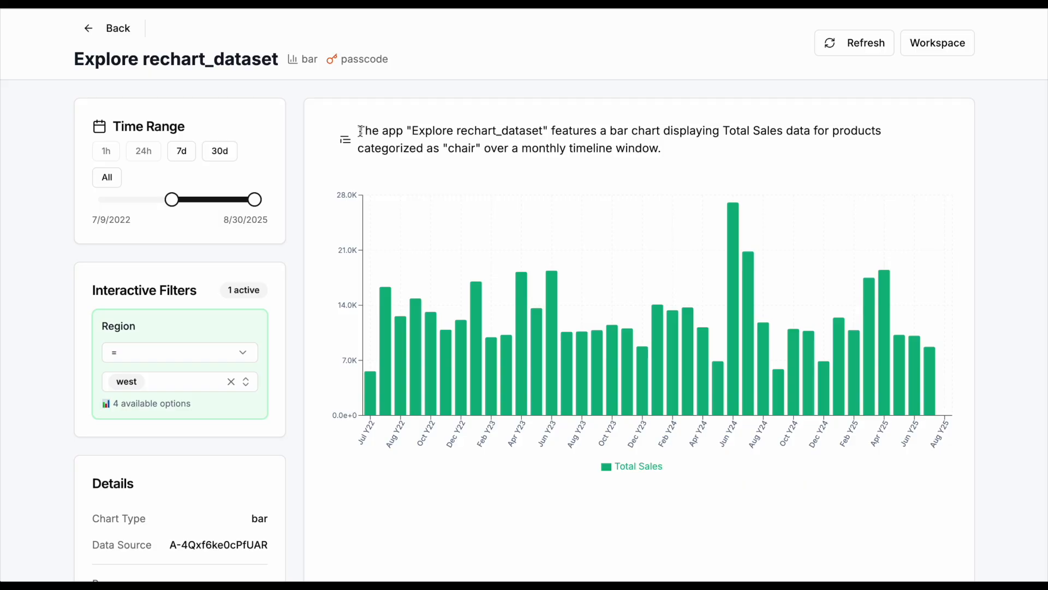
triple_click(727, 155)
click(695, 145)
- Change the Region filter's operator to "is one of" and add south to the selected regions
mouse_move(498, 227)
click(161, 353)
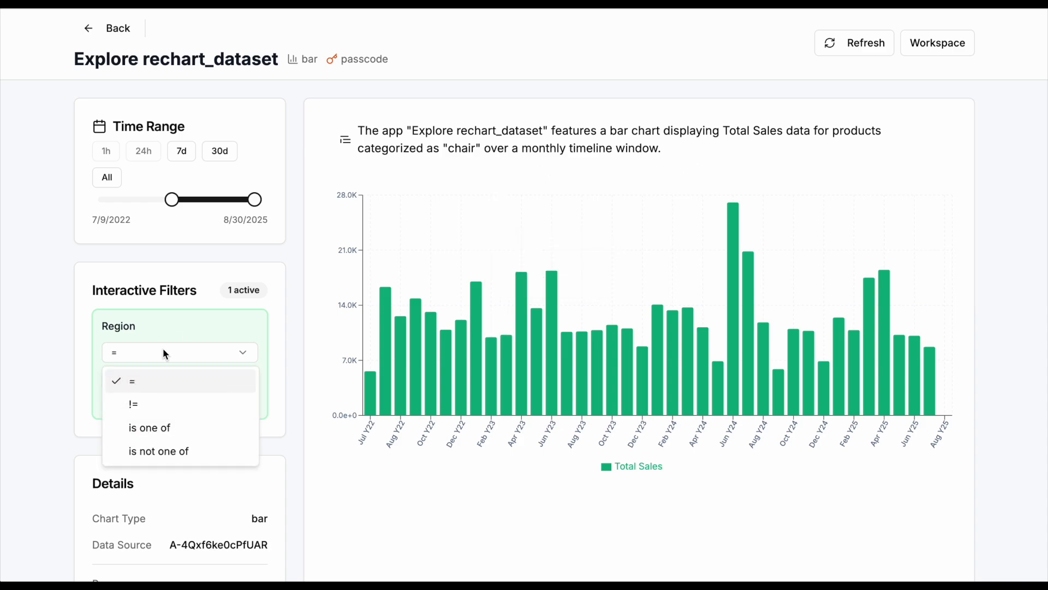
click(175, 427)
click(170, 397)
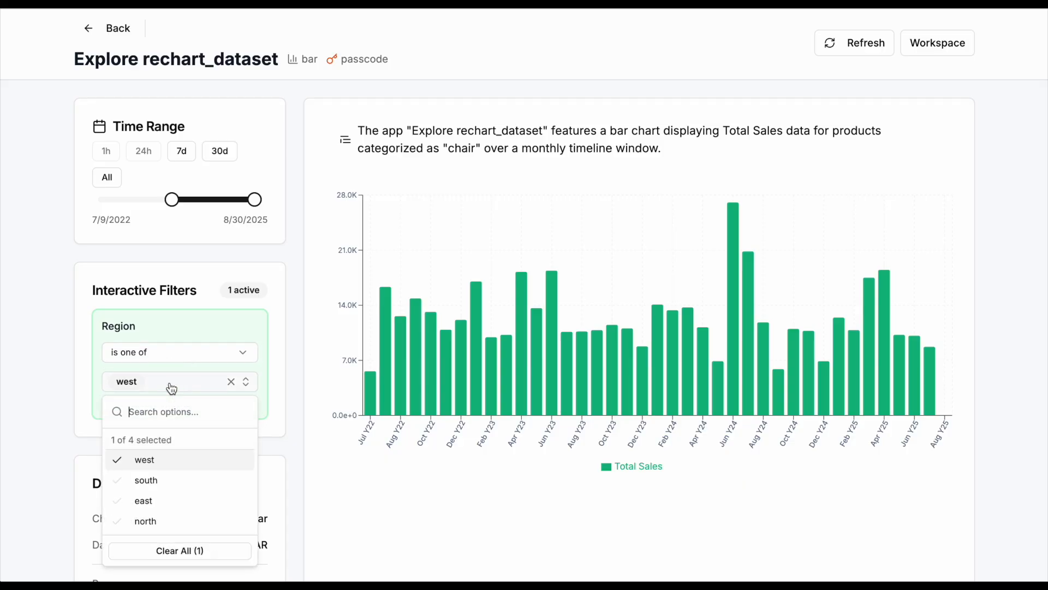
click(112, 480)
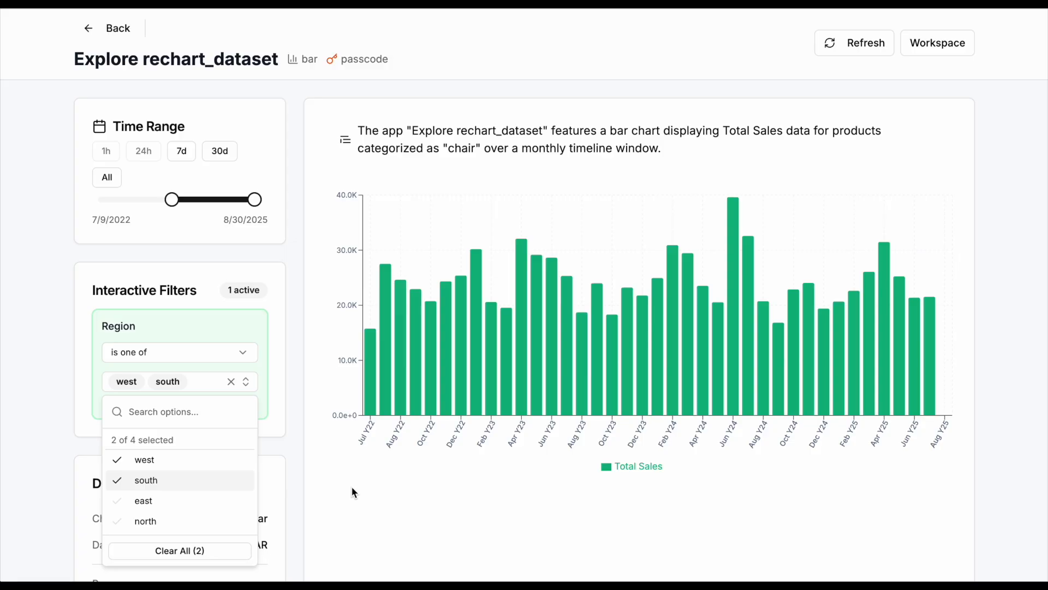
click(299, 464)
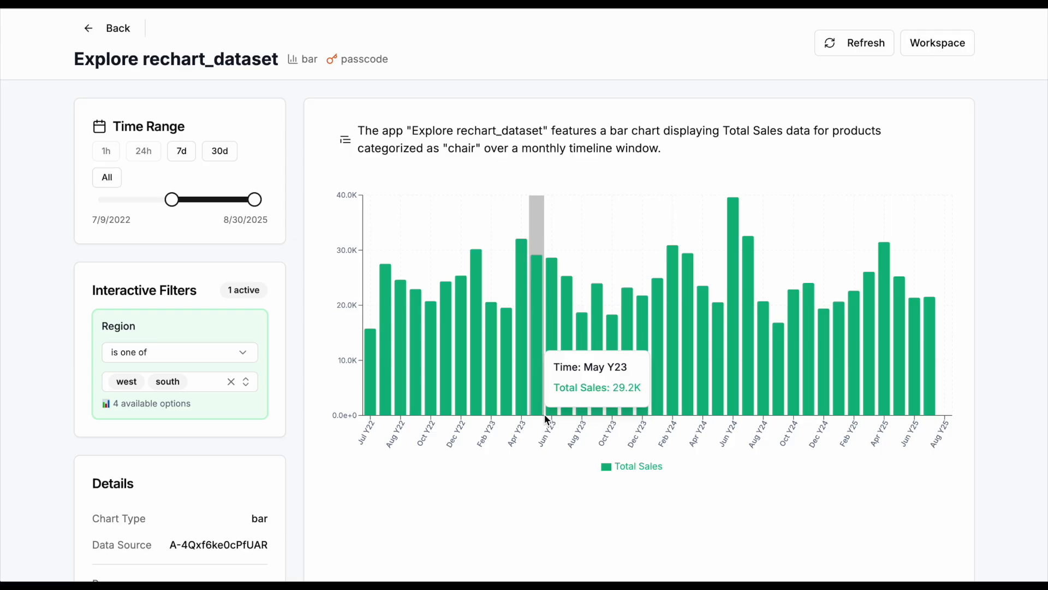
scroll(188, 435, down, 4)
scroll(189, 435, up, 2)
scroll(189, 435, up, 2)
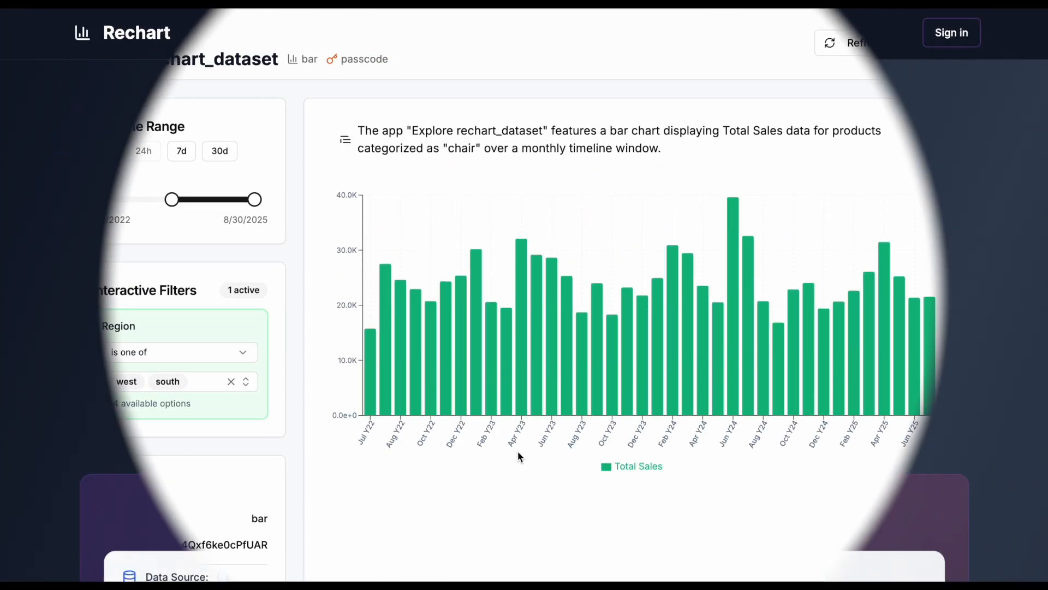